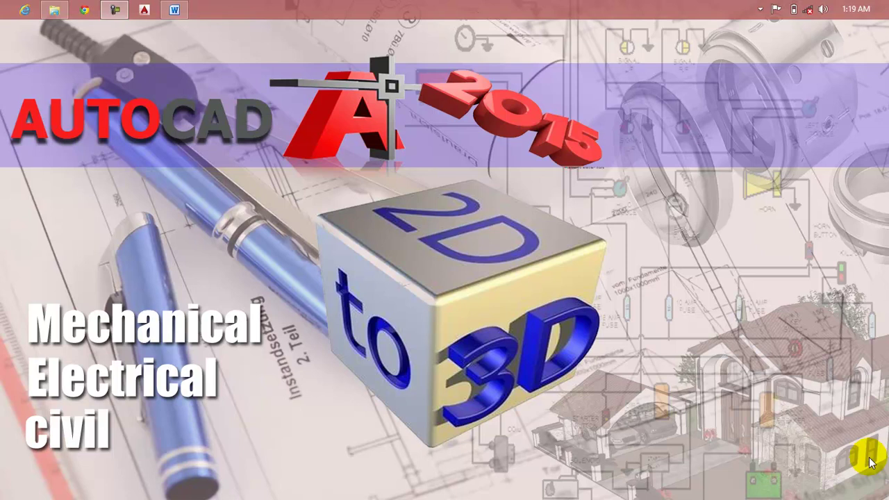
Bring up the Lesson 46 Word document on Blend curves, review it, then close it
click(174, 9)
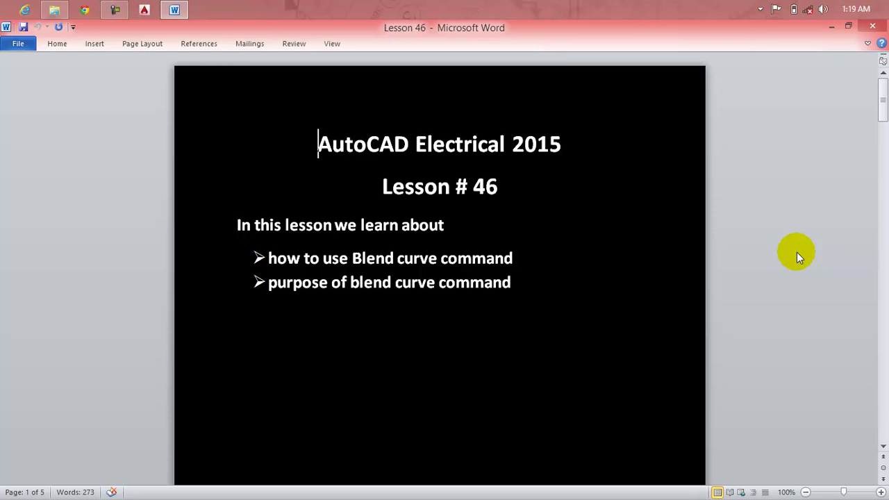
click(877, 26)
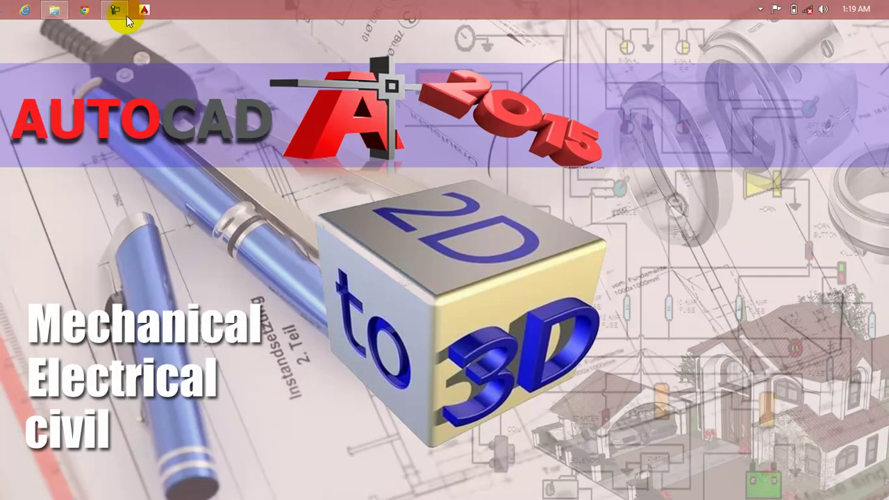
Launch AutoCAD Electrical 2015 and start a new blank drawing, Drawing1
click(156, 14)
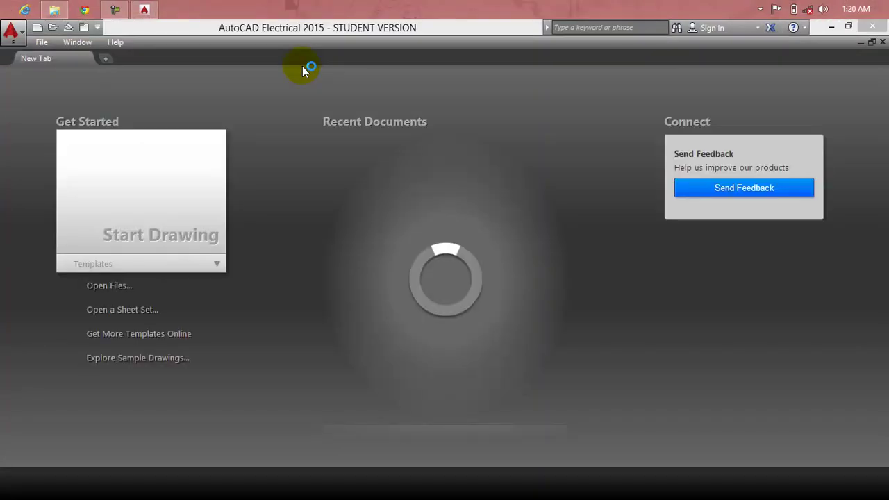
click(204, 163)
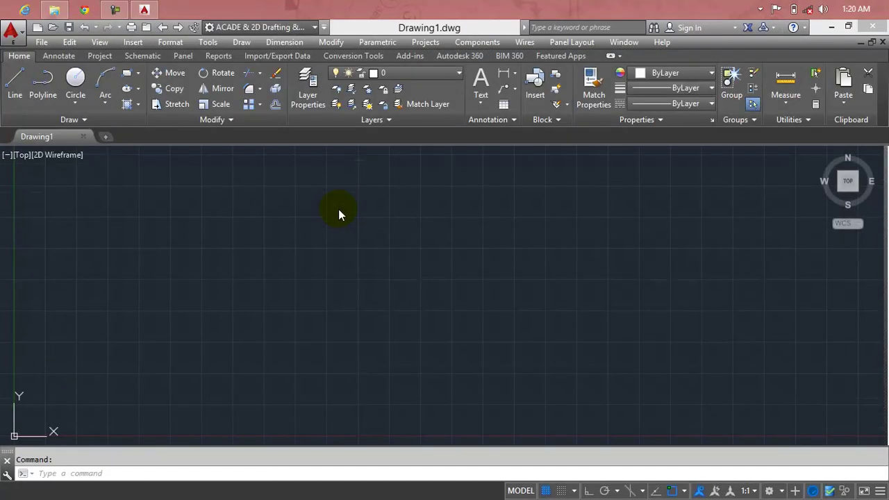
click(259, 89)
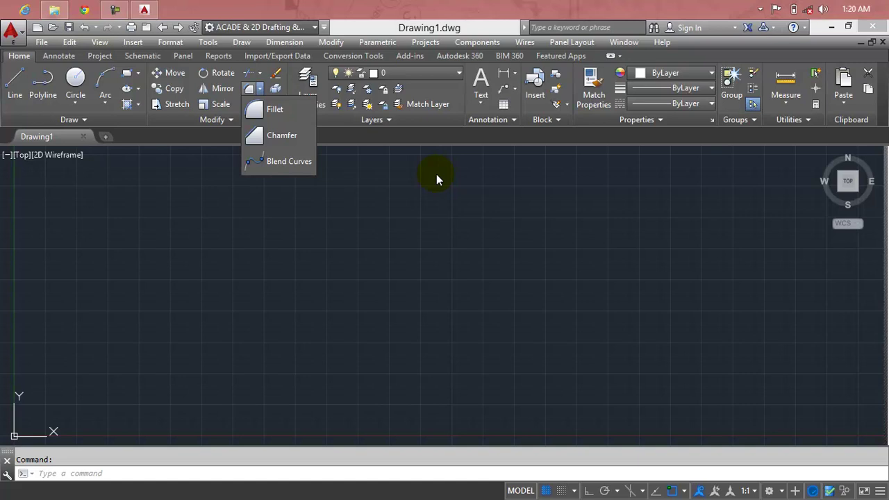
click(432, 179)
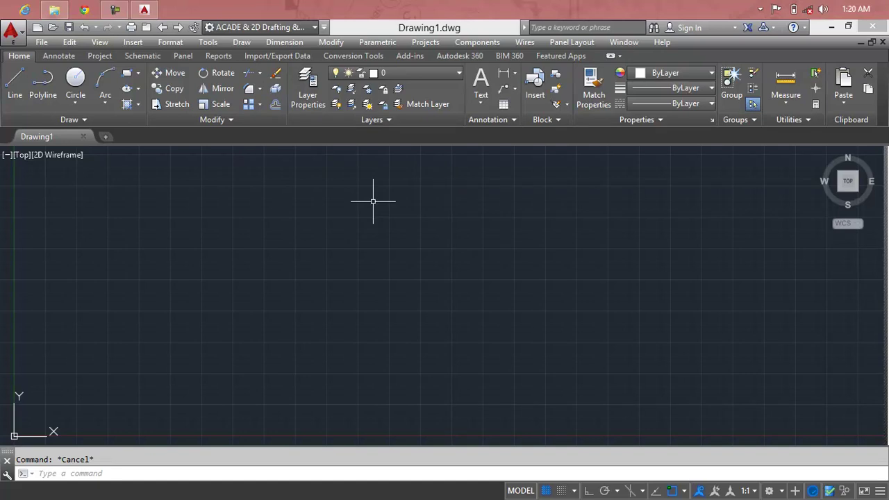
click(259, 88)
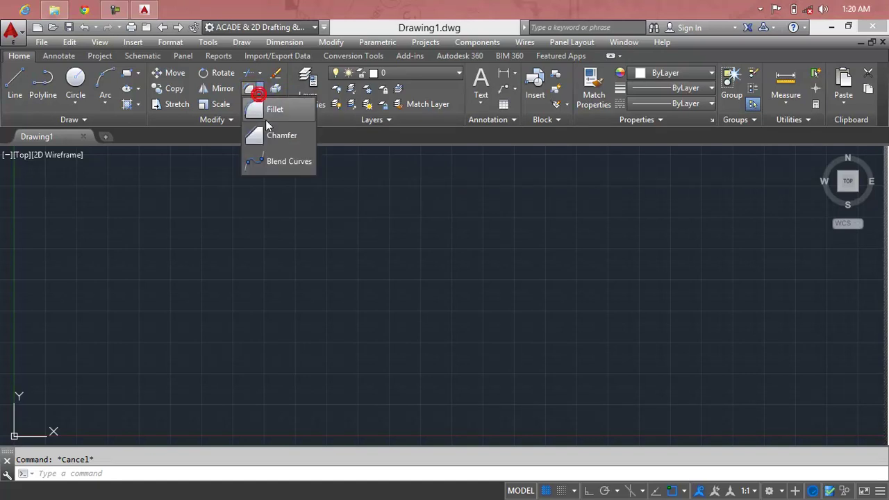
click(271, 161)
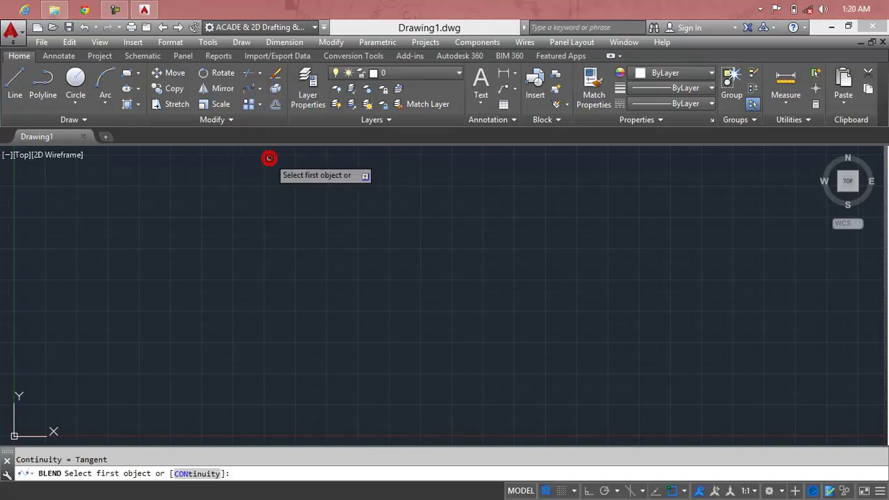
click(259, 90)
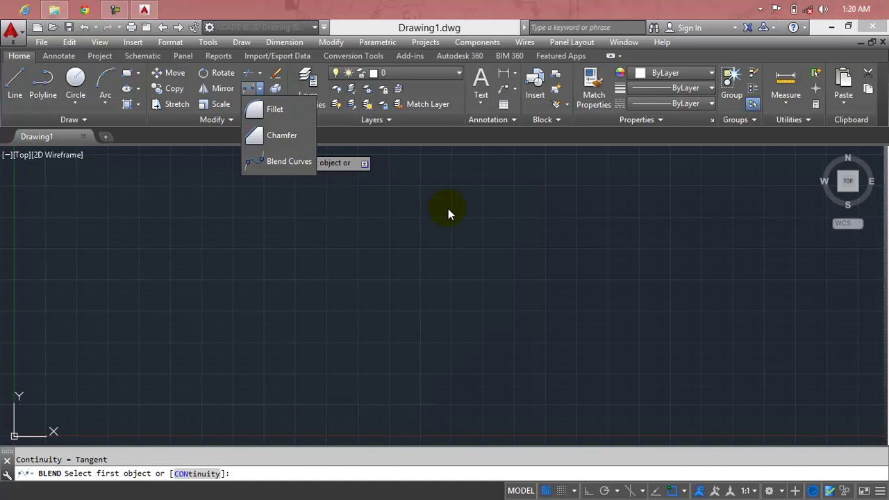
key(Escape)
key(Escape)
click(448, 209)
key(Escape)
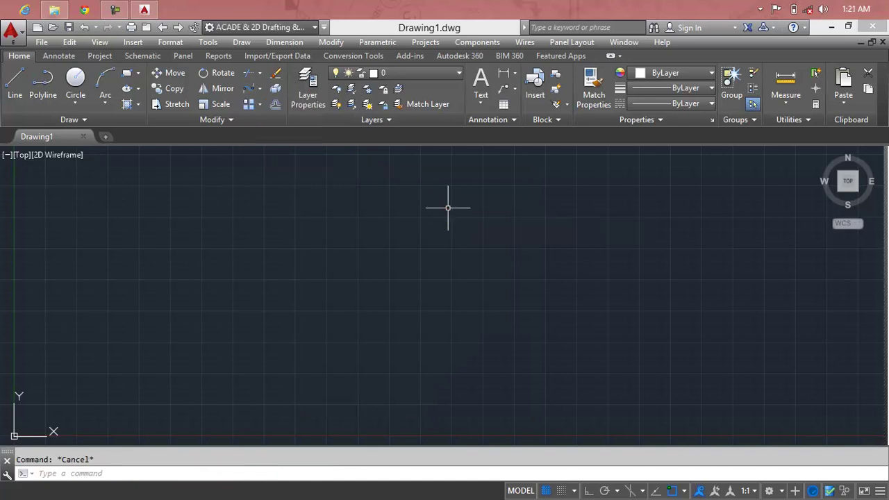
Set Drawing1's length units to Engineering with 0'-0" precision using the UN command
click(88, 122)
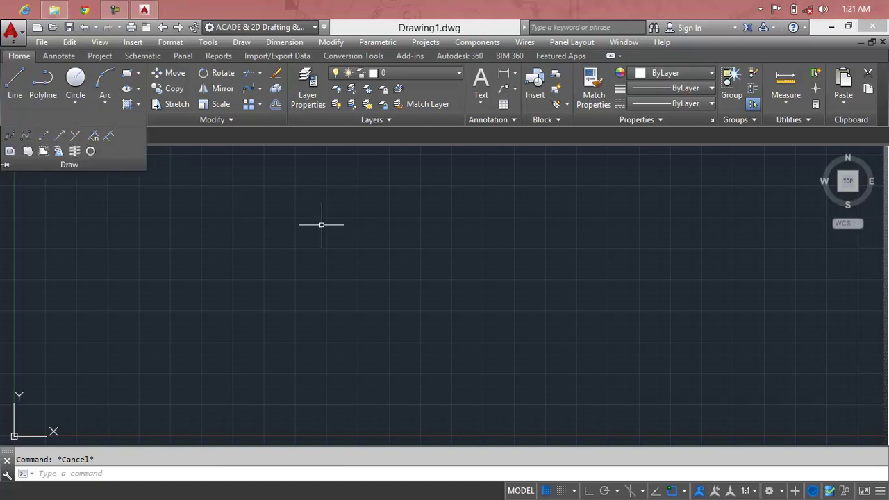
text(un)
key(Return)
click(353, 174)
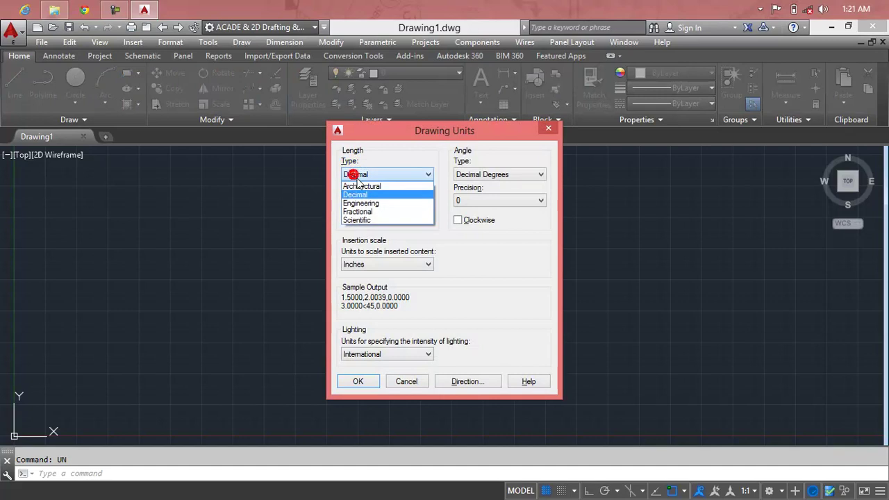
click(358, 194)
click(368, 177)
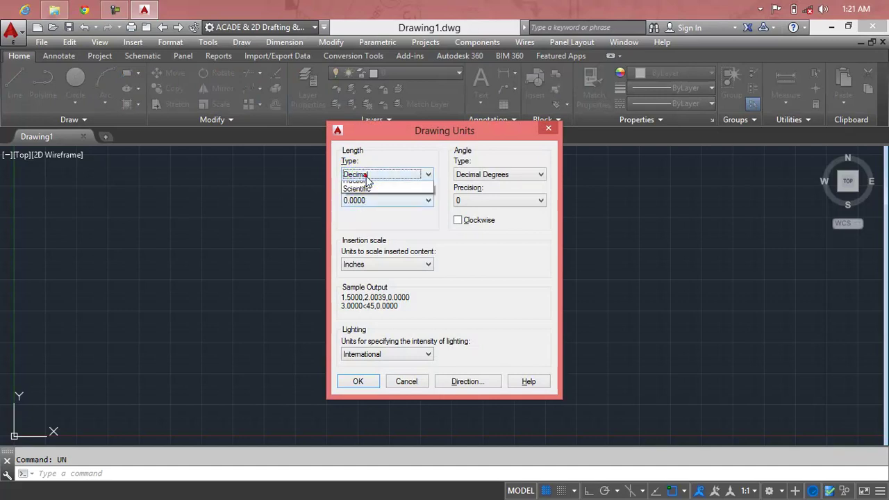
click(361, 200)
click(375, 200)
click(367, 209)
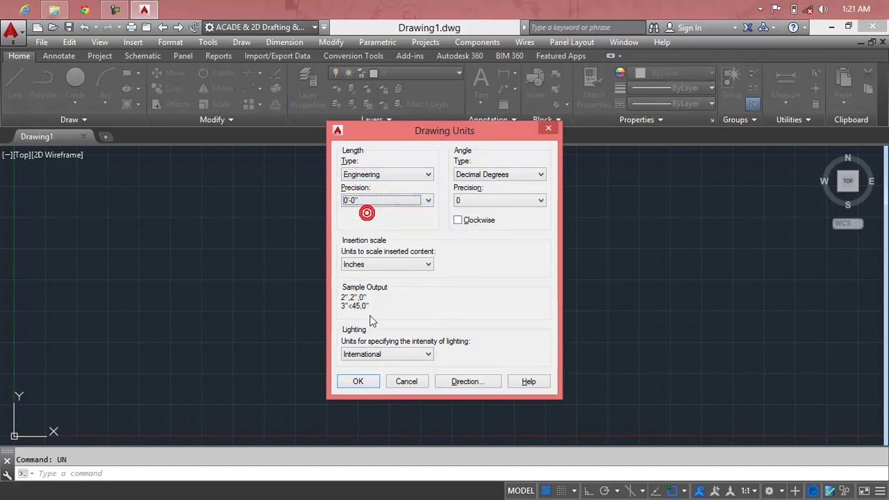
click(365, 383)
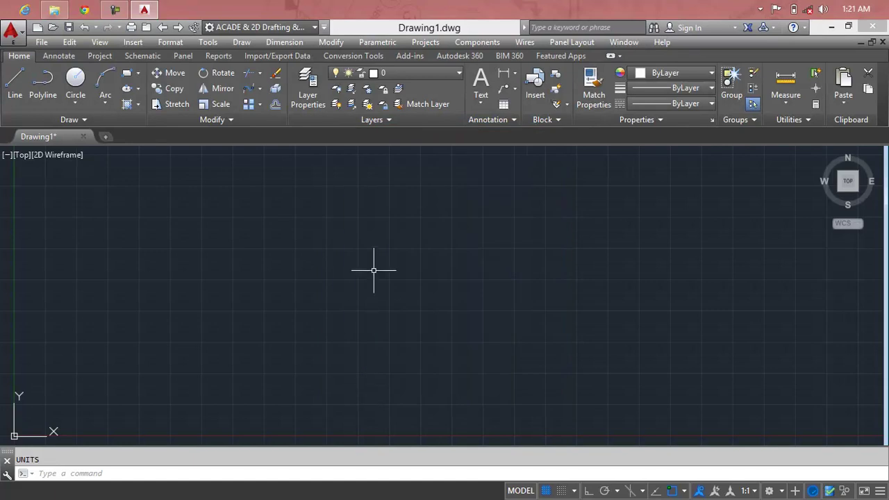
text(SP)
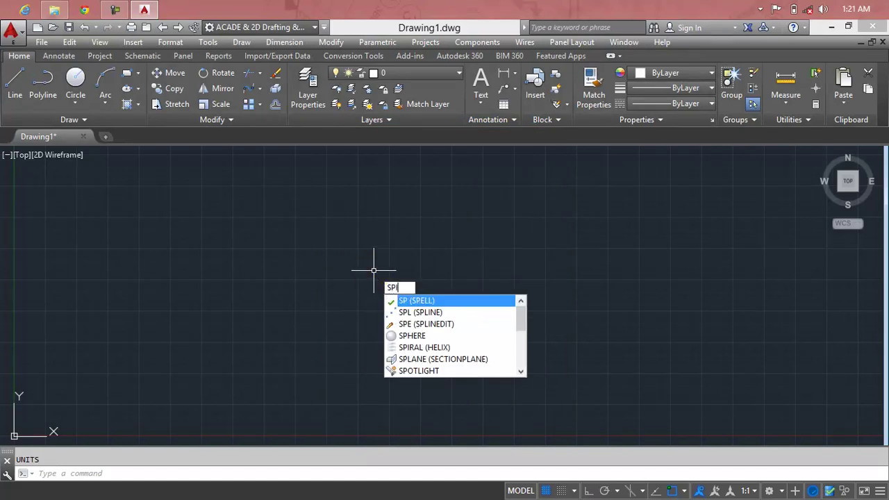
text(L)
Draw the first wavy spline with SPL through six fit points across the drawing
click(63, 122)
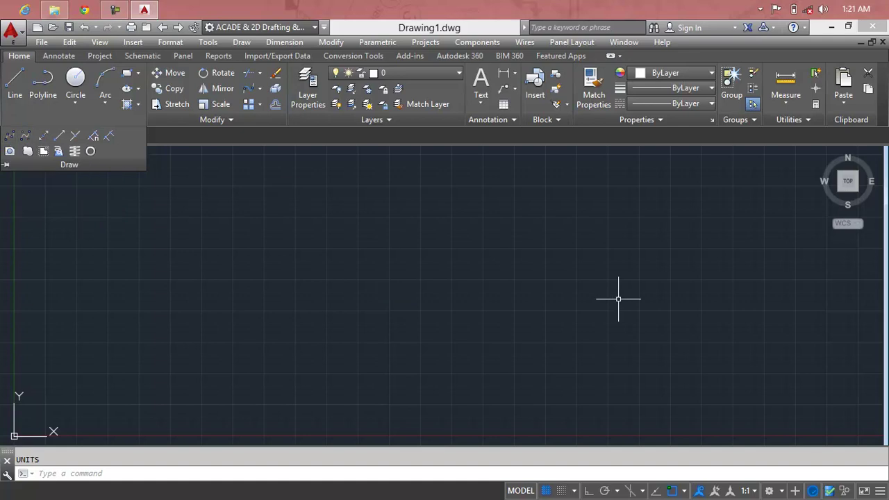
key(Escape)
text(spl)
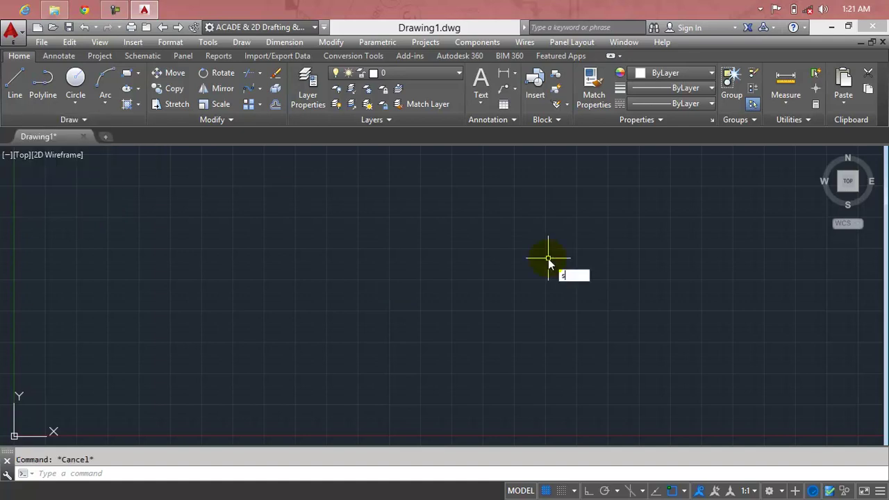
key(Return)
click(202, 296)
click(290, 205)
click(434, 304)
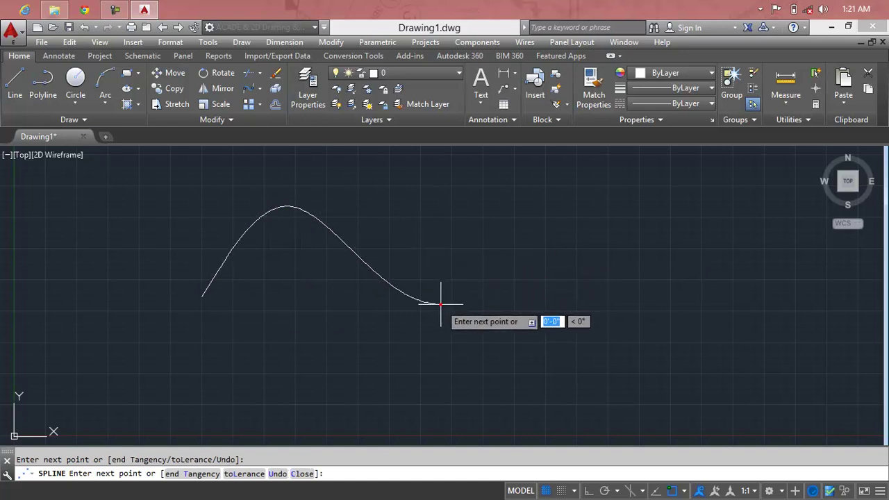
click(536, 173)
scroll(639, 257, down, 3)
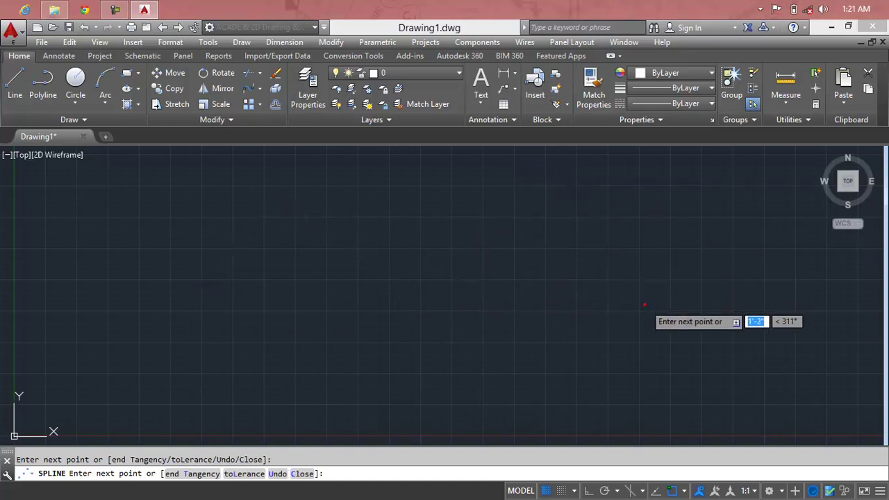
middle_drag(635, 297, 520, 297)
scroll(577, 297, up, 2)
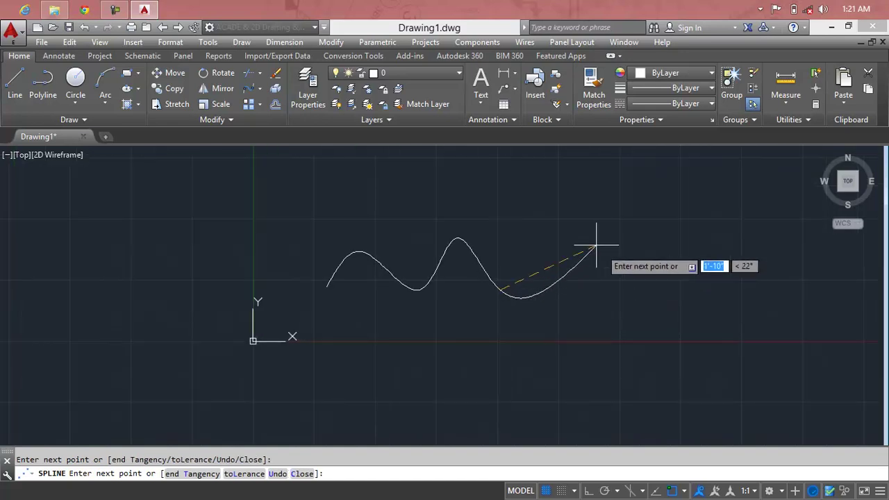
click(545, 246)
click(630, 299)
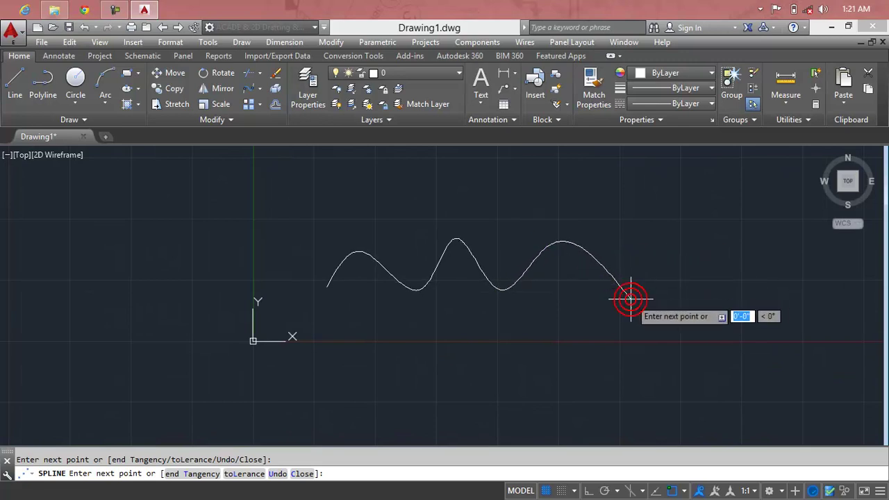
key(Return)
Draw a second wavy spline below the first through eight fit points
middle_drag(458, 301, 461, 249)
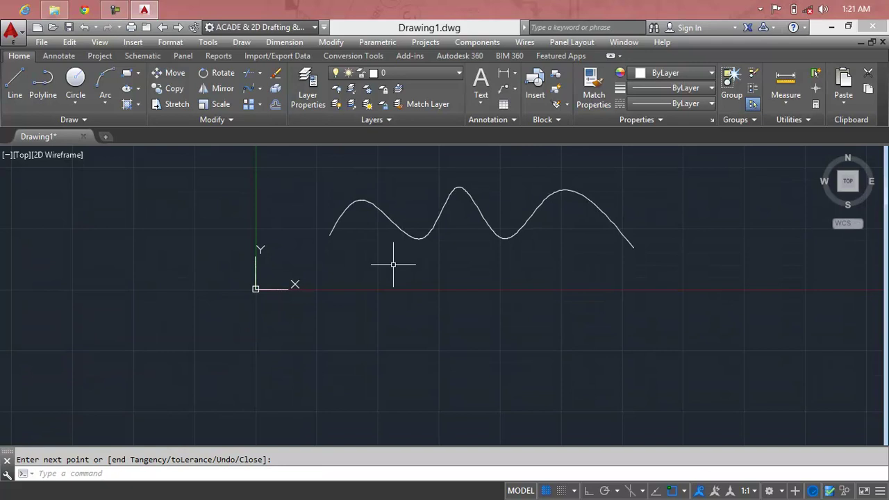
key(Return)
click(323, 287)
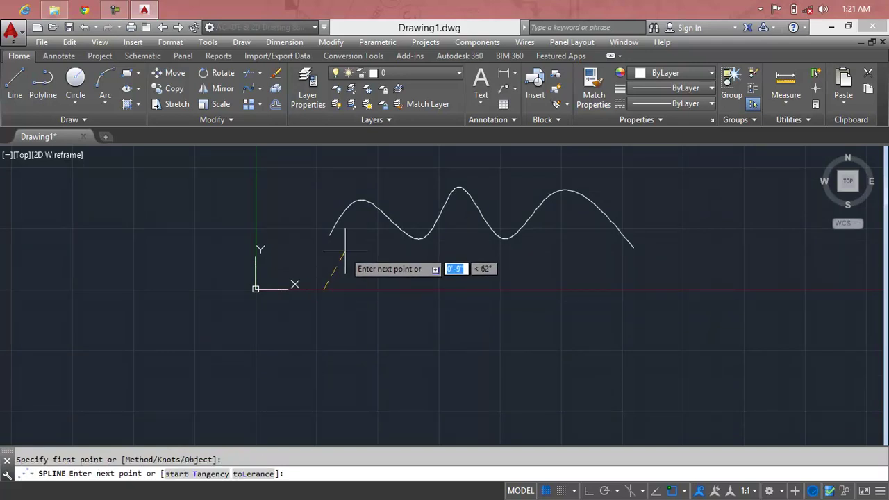
click(347, 247)
click(450, 285)
click(479, 249)
click(533, 292)
click(580, 241)
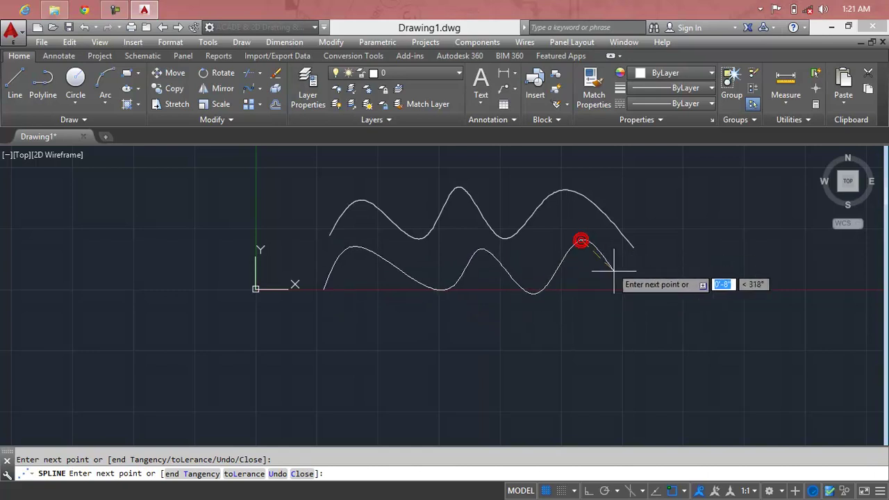
click(635, 304)
click(670, 280)
key(Return)
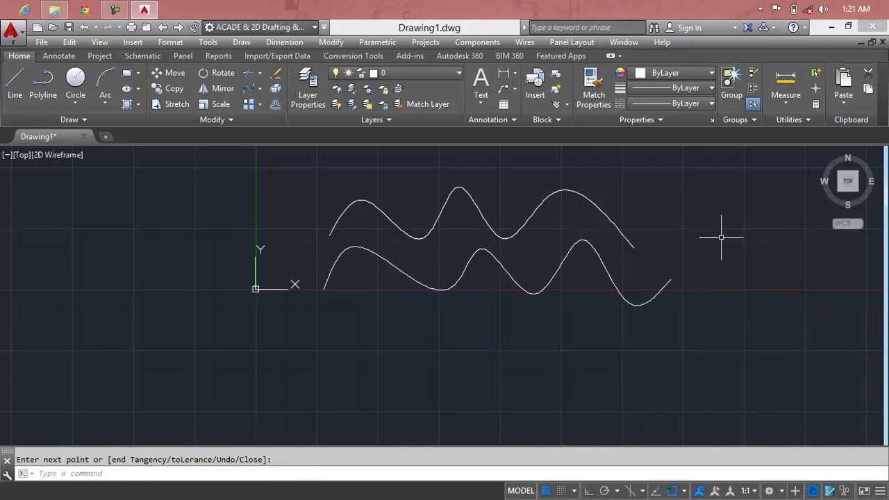
key(Escape)
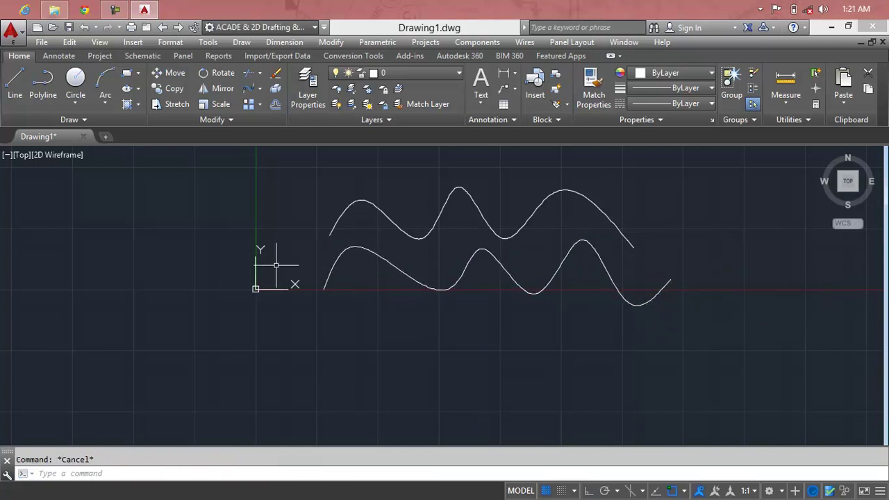
scroll(275, 265, up, 4)
Turn off Display at UCS origin point in the UCS settings, then zoom out
text(uc)
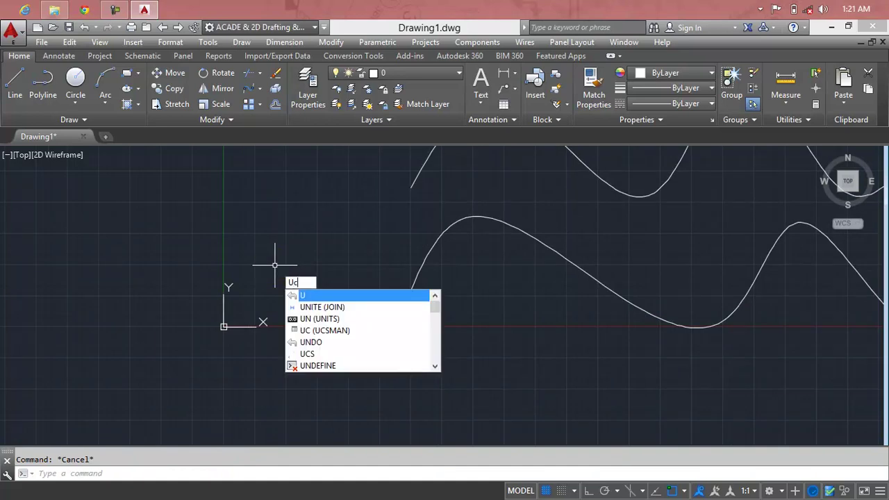
key(Return)
click(387, 234)
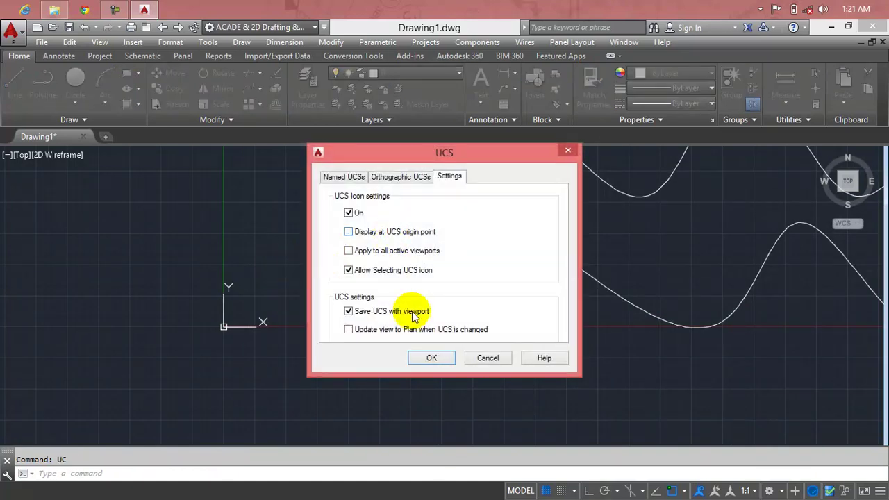
click(423, 357)
scroll(353, 331, down, 2)
scroll(447, 317, down, 2)
key(Escape)
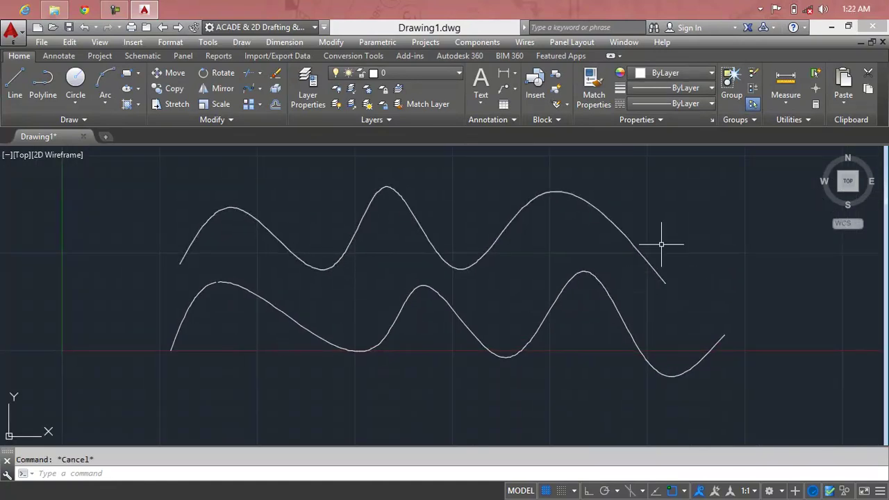
Connect the left ends of the lower and upper splines with a BLEND curve
click(259, 91)
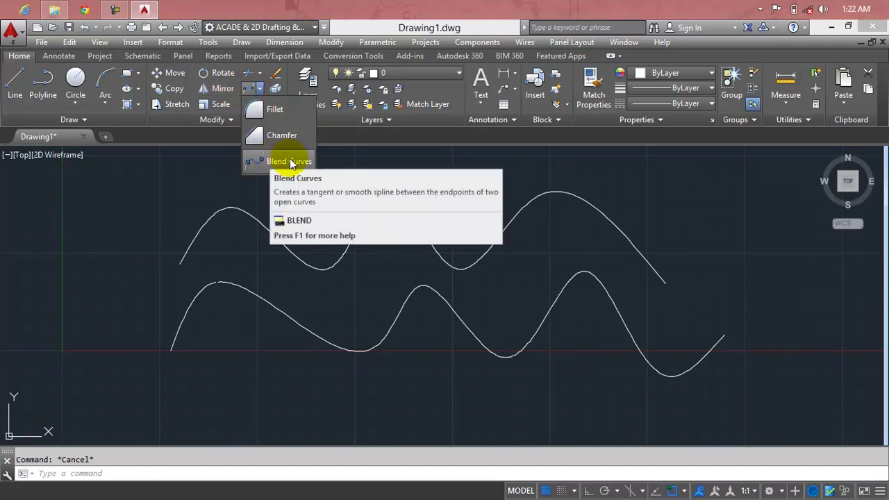
click(325, 42)
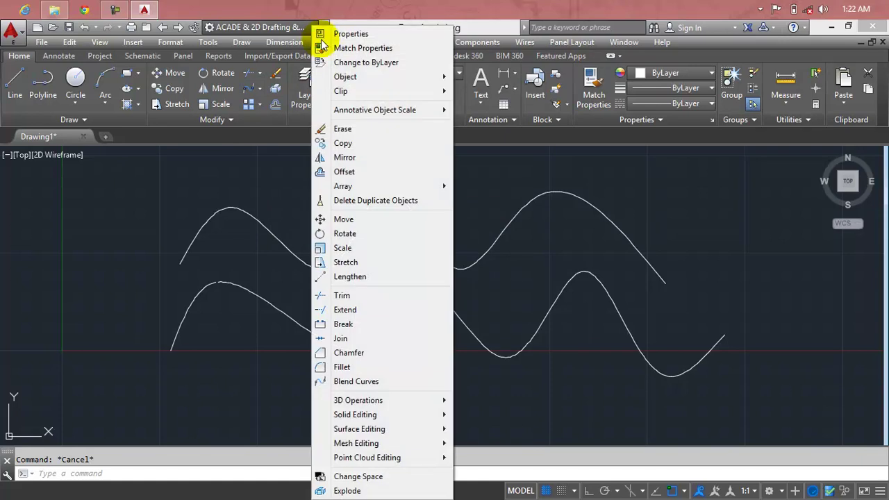
click(338, 384)
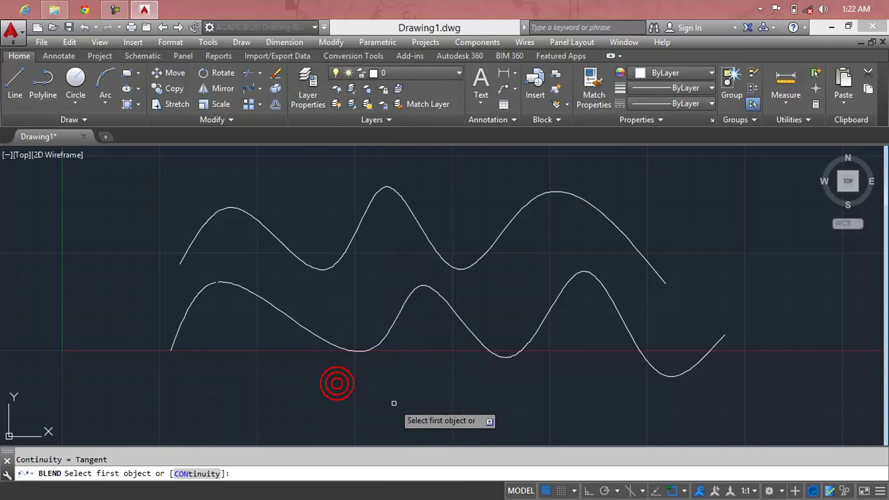
key(Escape)
key(Escape)
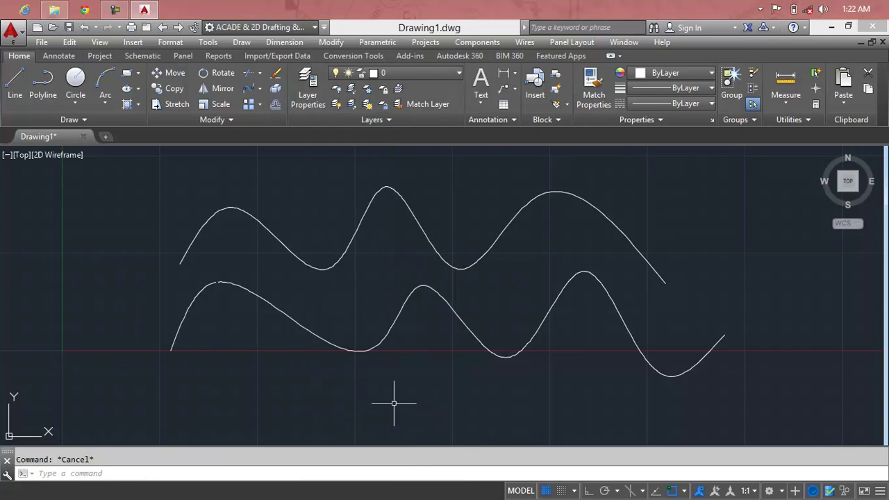
text(ble)
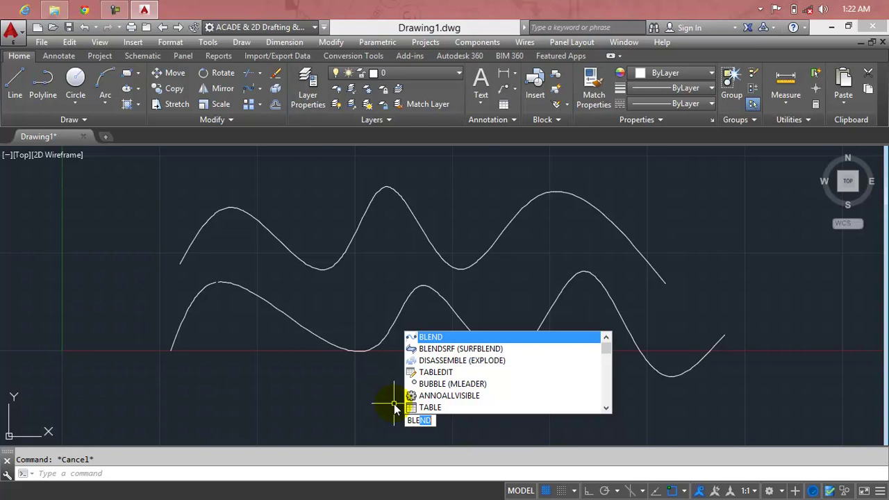
key(Return)
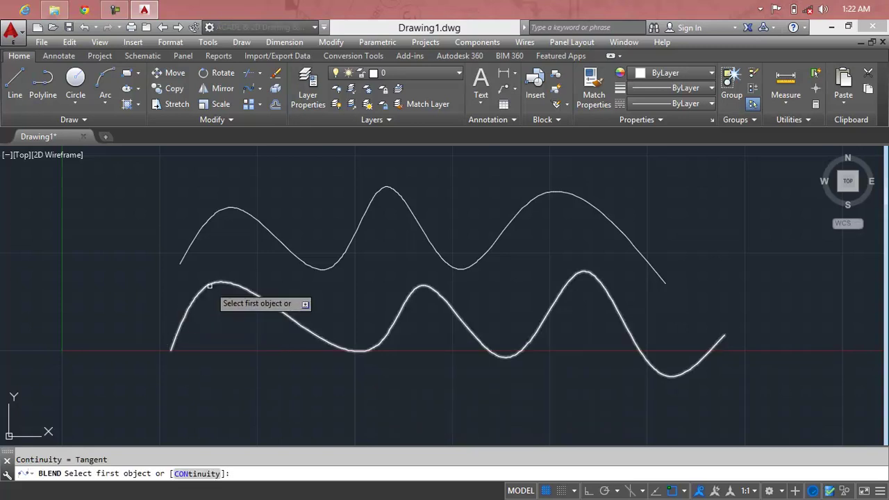
click(210, 286)
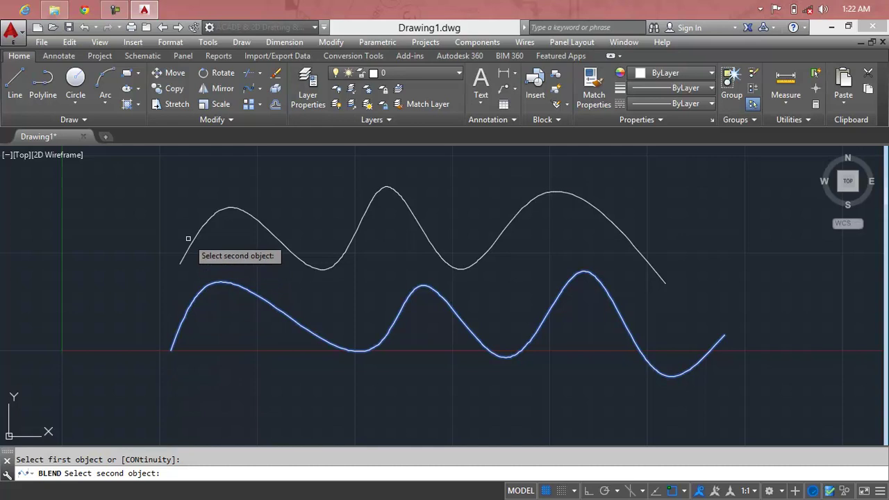
click(192, 242)
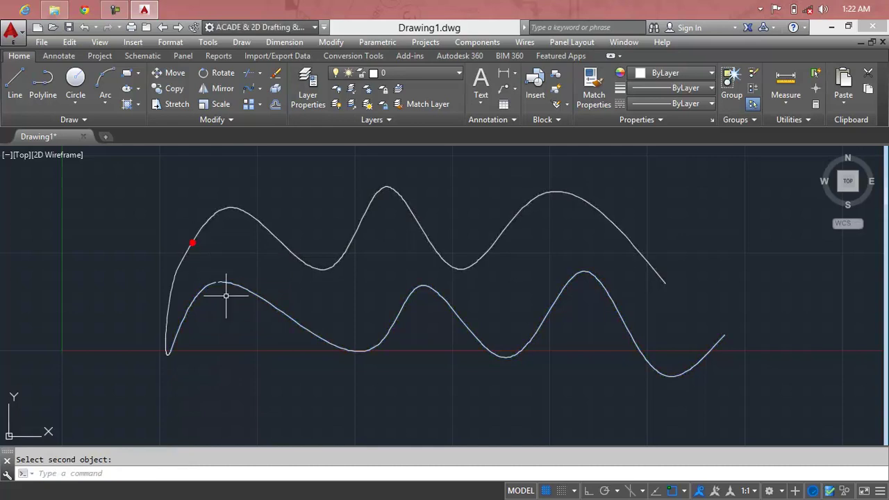
Add a second blend curve joining the two splines' right ends
scroll(211, 267, up, 2)
scroll(209, 257, up, 1)
scroll(208, 258, down, 1)
scroll(210, 253, down, 3)
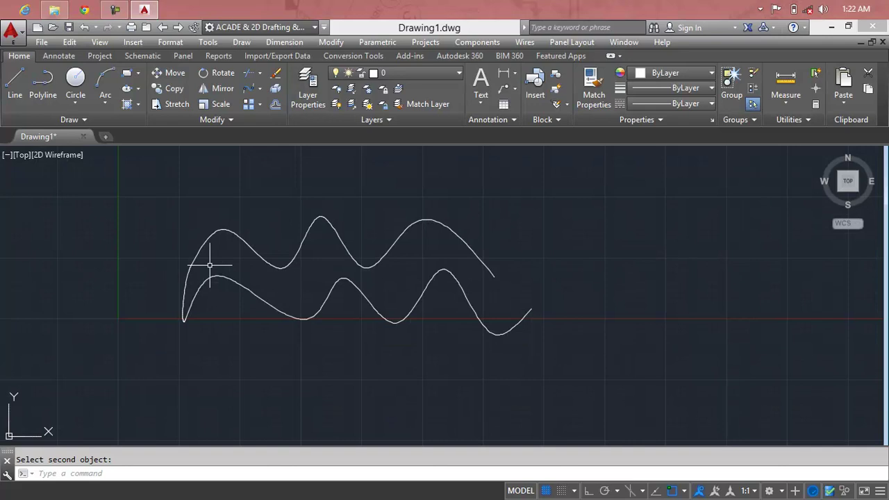
key(Return)
click(526, 313)
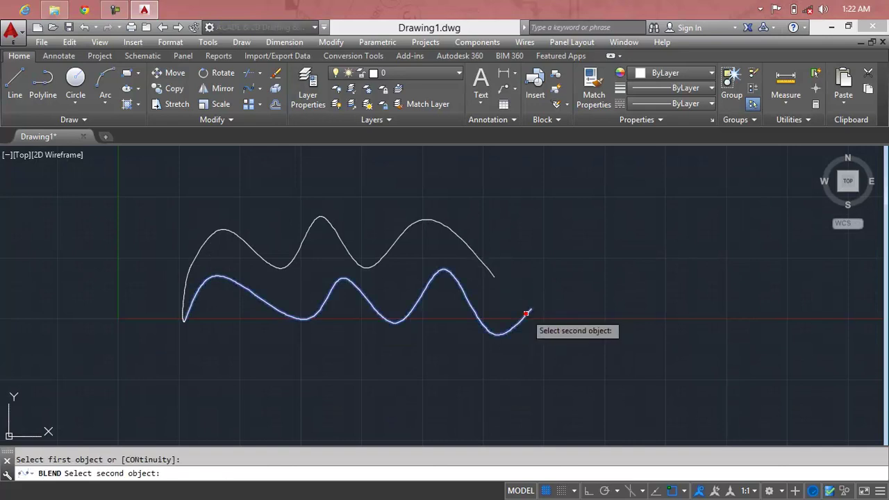
click(488, 272)
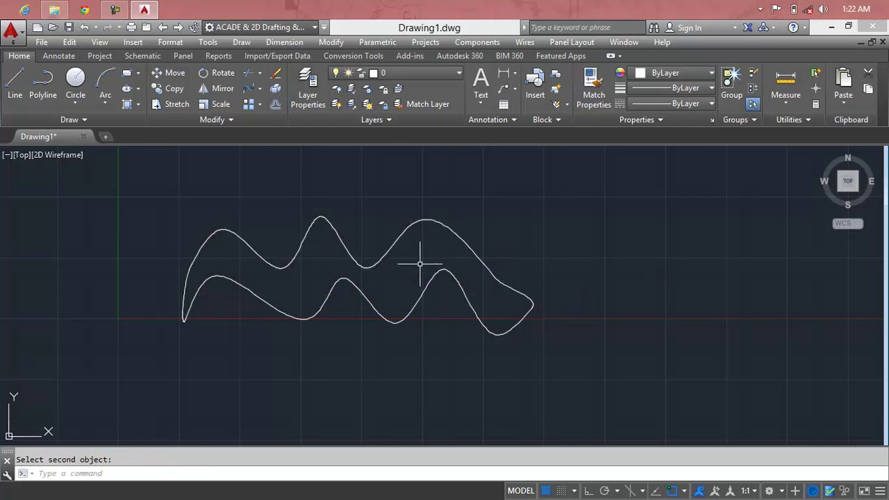
Drag two of the upper spline's dip points up into tall peaks
click(395, 242)
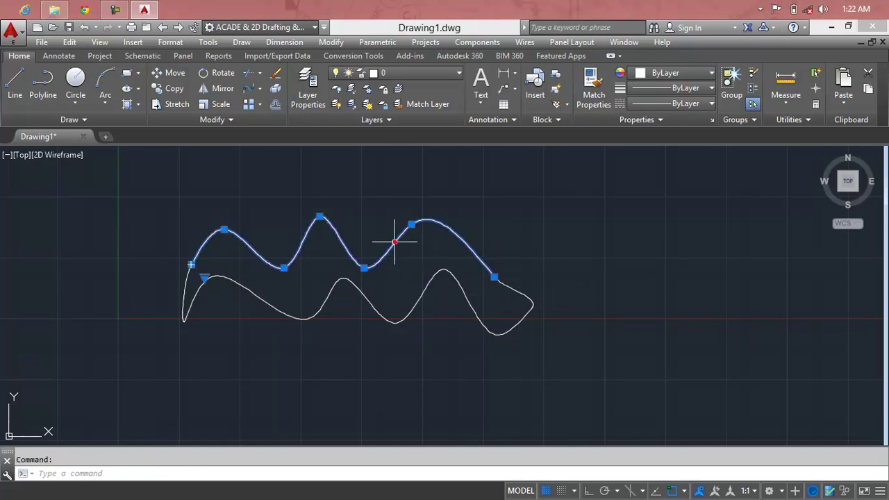
click(363, 265)
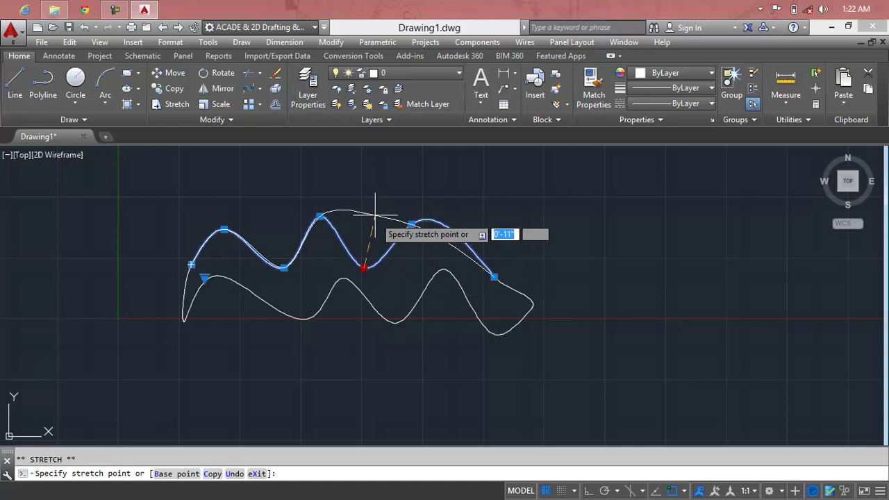
click(367, 169)
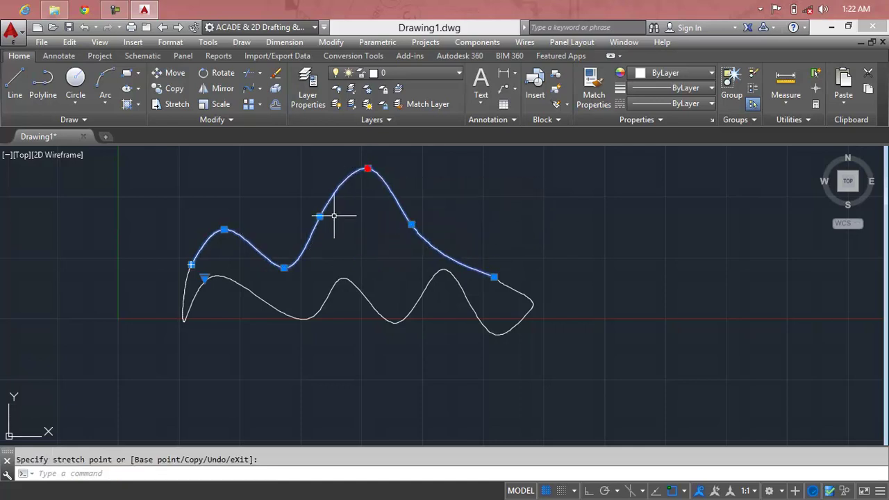
click(283, 267)
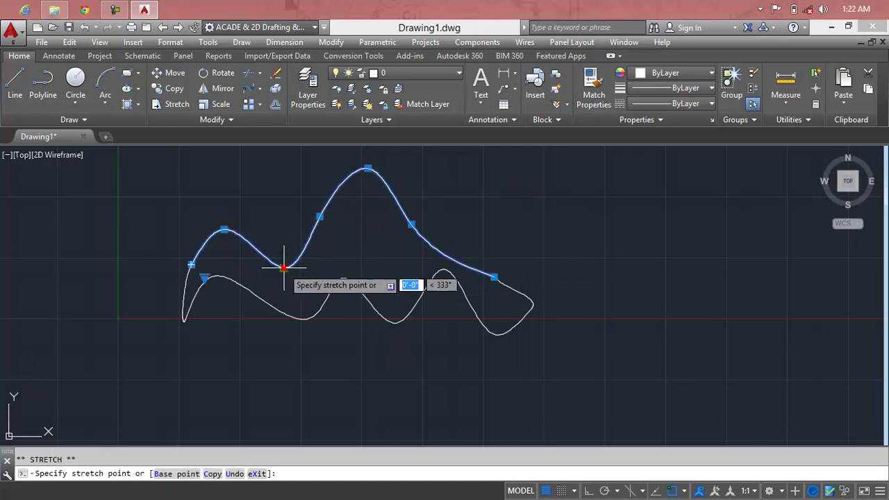
click(250, 182)
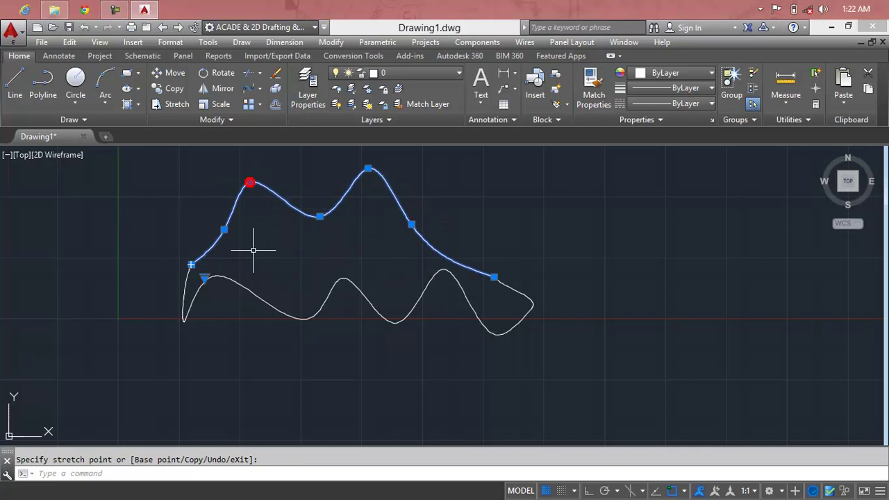
Pull the lower spline's first trough further down with its fit-point grip
click(306, 314)
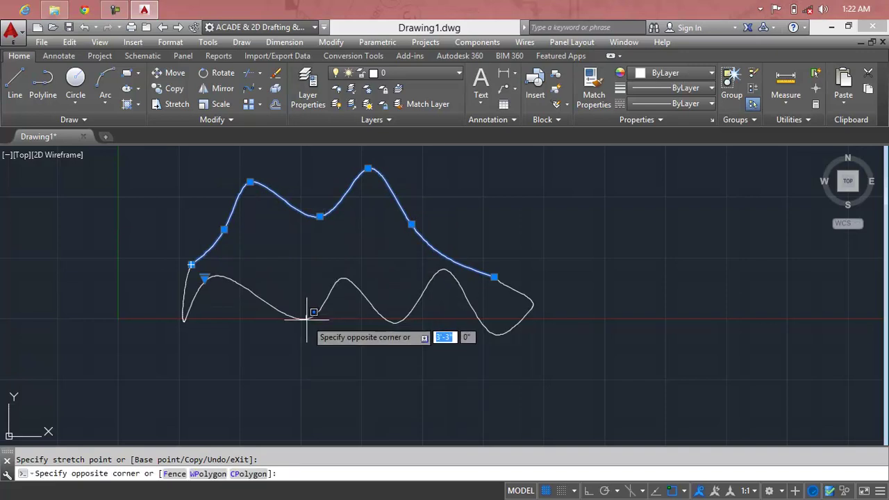
click(301, 322)
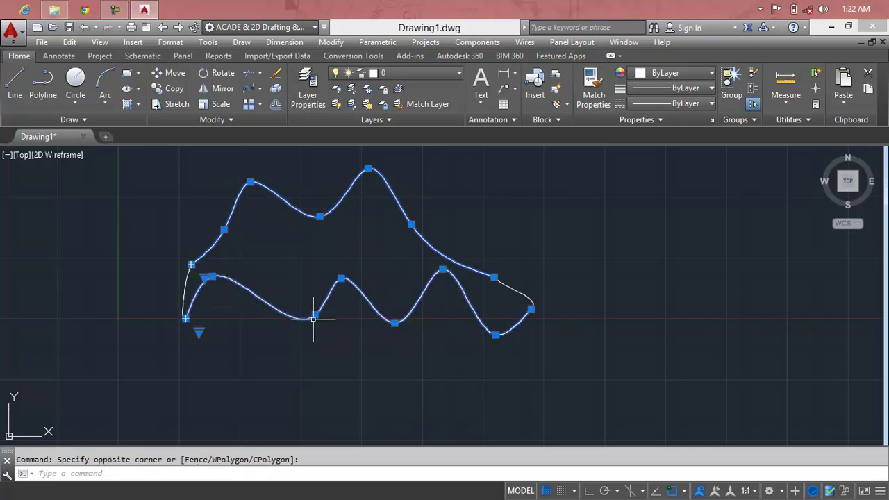
click(314, 319)
click(306, 343)
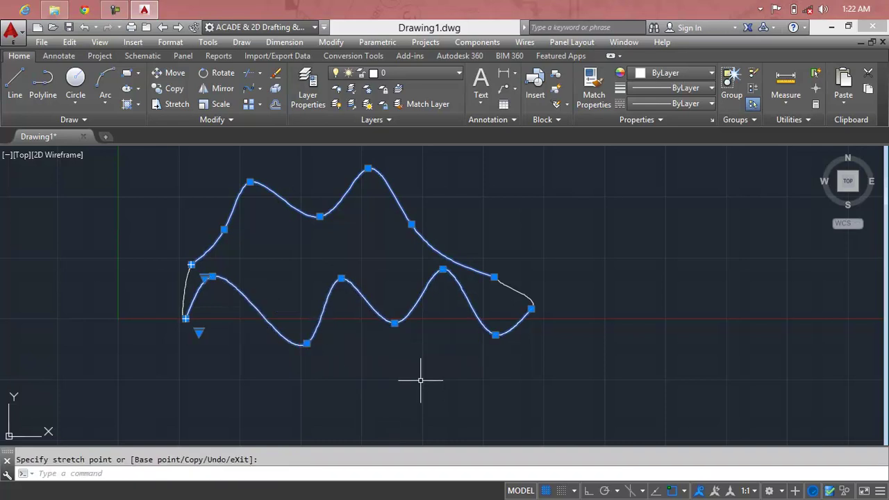
key(Escape)
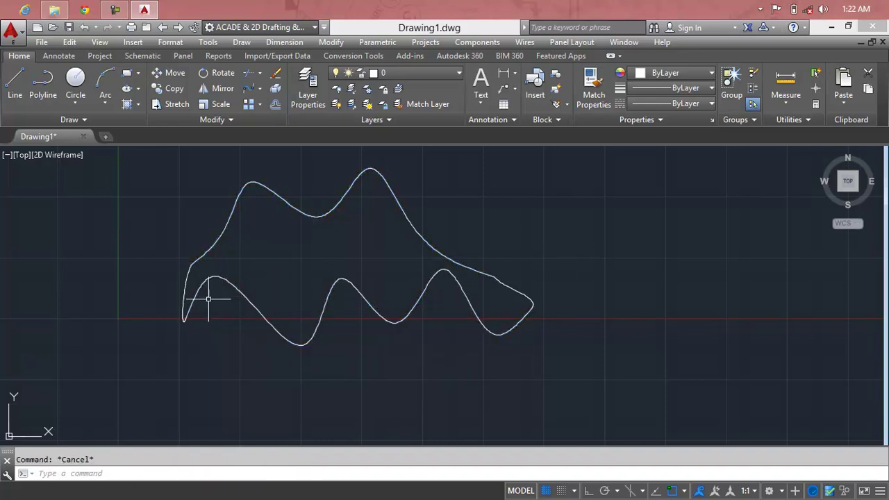
Erase the left blend curve, then undo the deletion to keep it
click(186, 286)
key(Delete)
key(ctrl+z)
key(Escape)
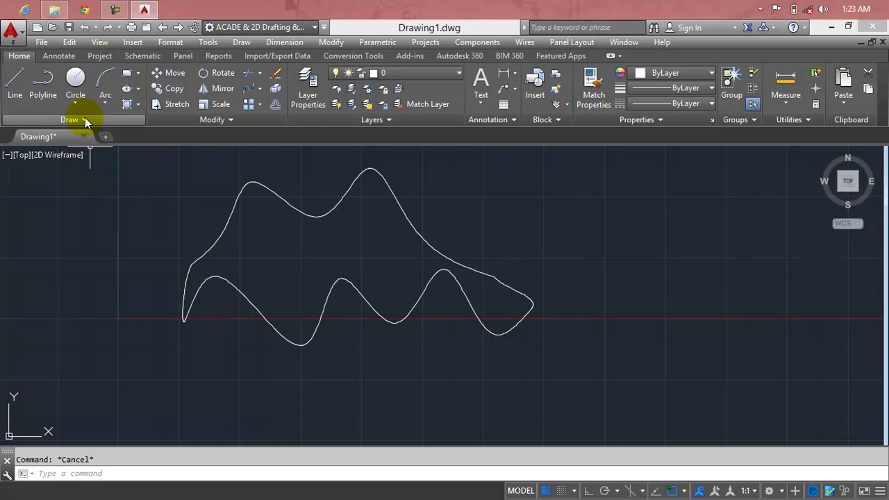
Use SPLINEDIT Join on the right blend curve to merge all four curves into one spline
click(269, 118)
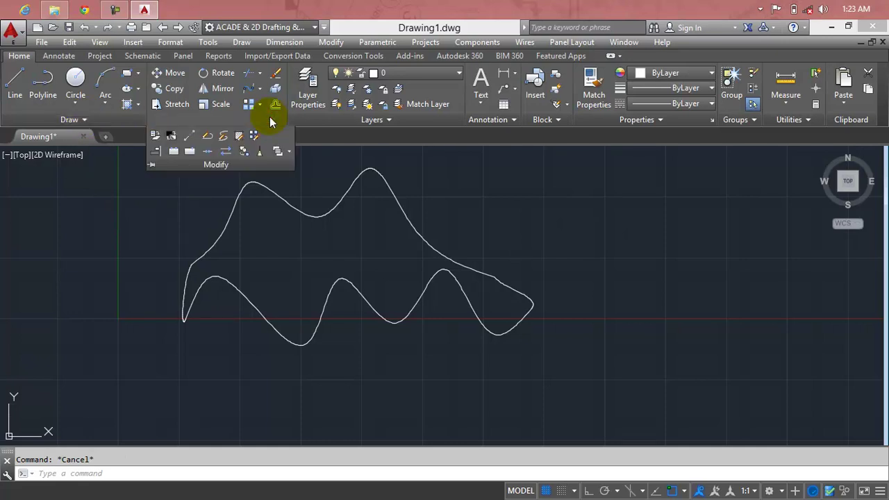
click(223, 141)
click(605, 184)
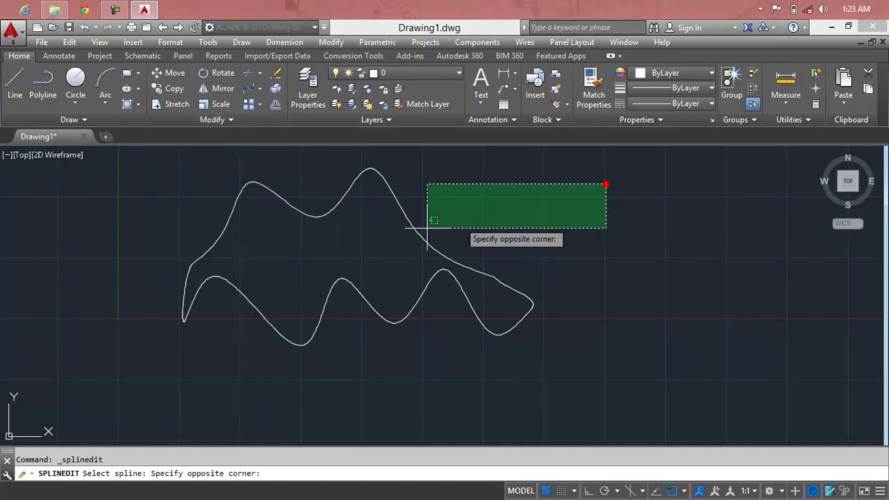
click(159, 380)
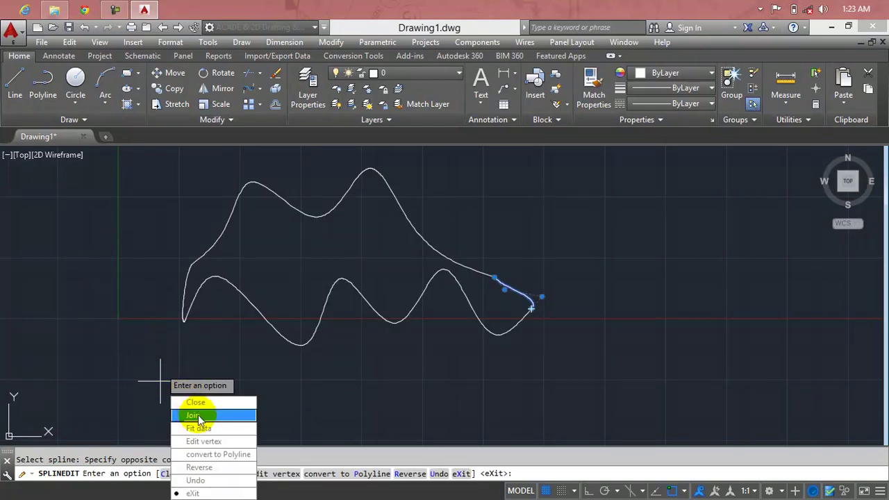
click(200, 416)
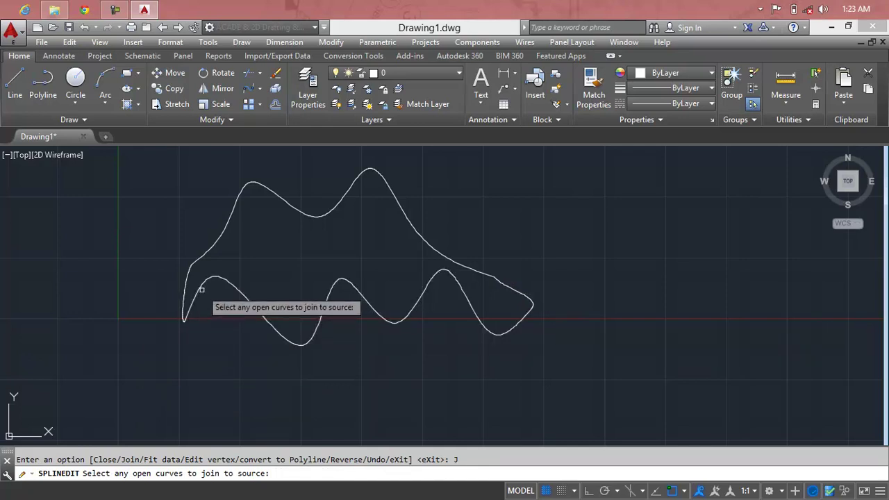
click(619, 182)
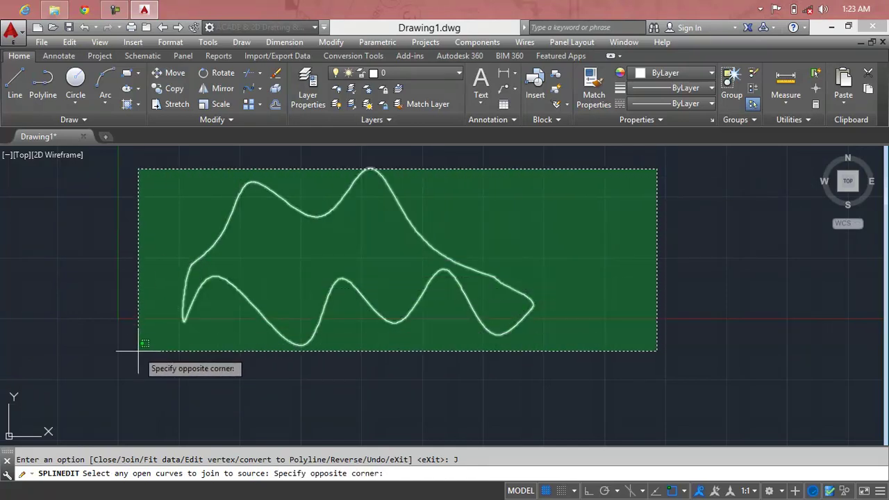
click(137, 351)
key(Return)
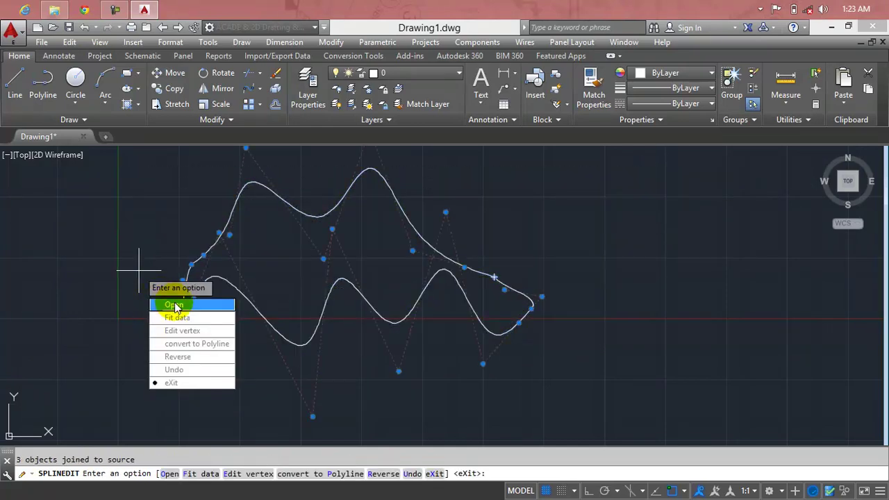
right_click(169, 221)
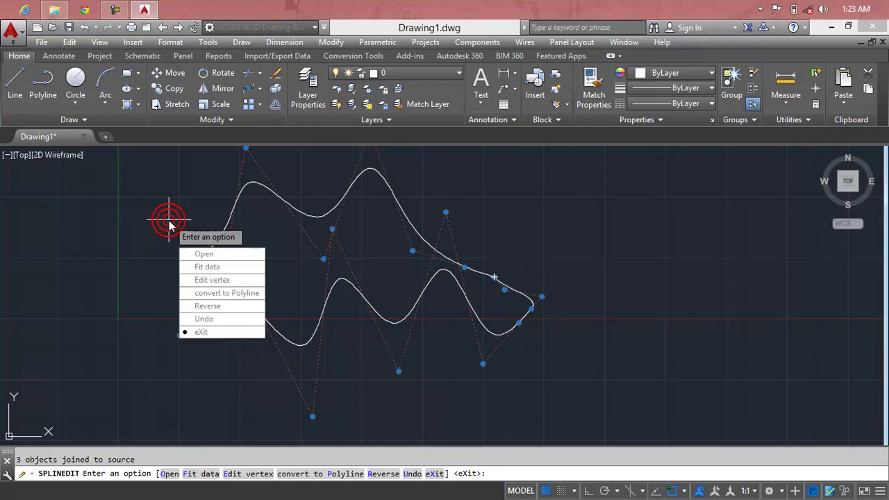
key(Return)
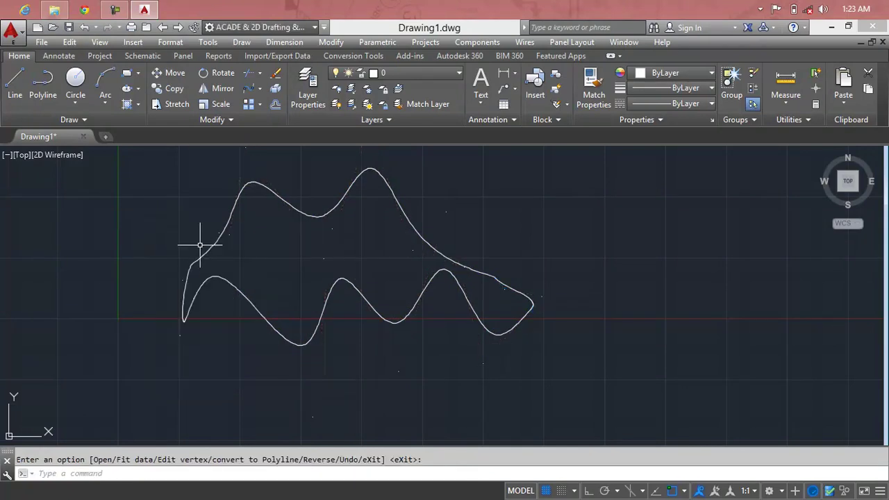
click(204, 252)
Window-select the whole joined spline and erase it
scroll(305, 257, down, 3)
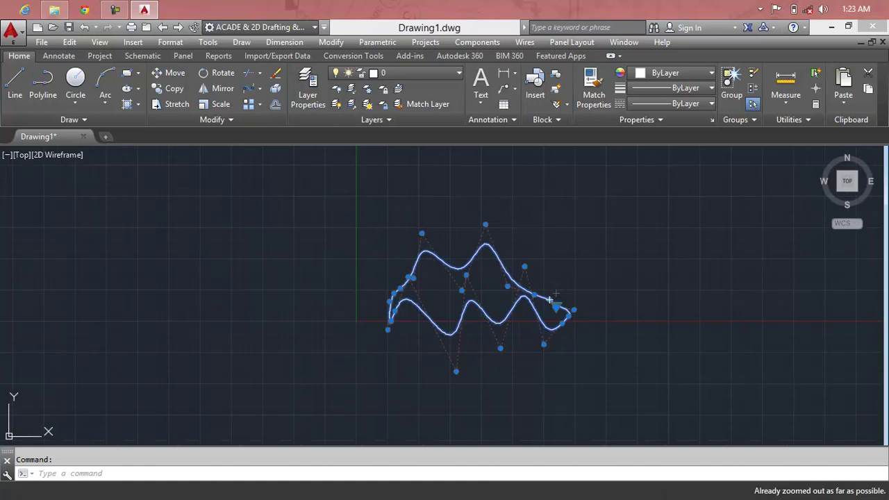
key(Escape)
scroll(565, 234, up, 5)
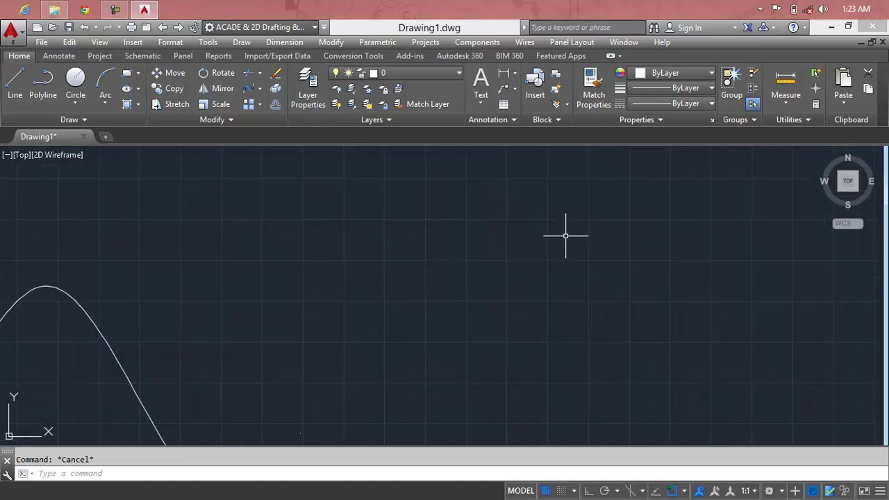
scroll(565, 234, down, 3)
click(363, 278)
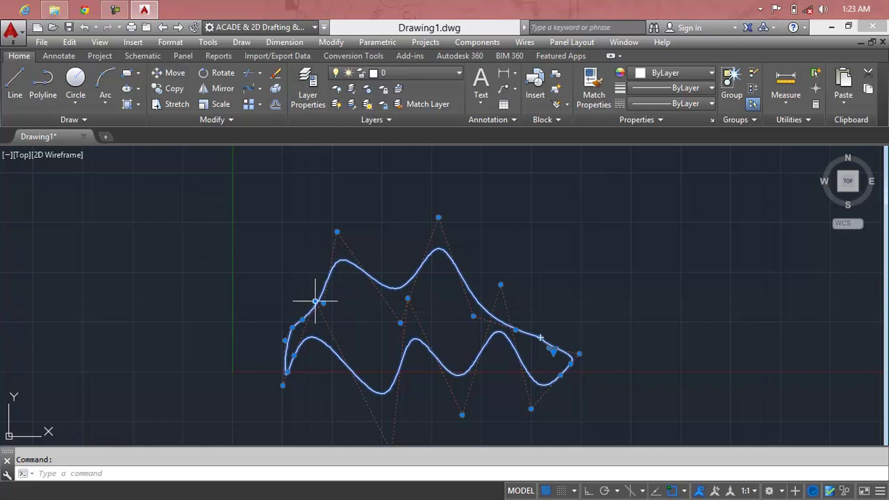
key(Escape)
click(595, 220)
click(302, 373)
key(Delete)
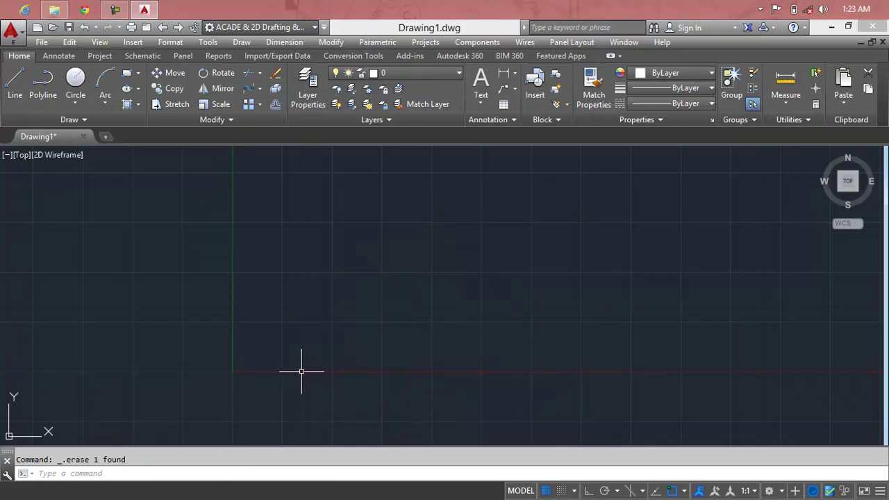
Start a new wavy spline through seven fit points, then cancel it with Esc
text(spl)
key(Return)
click(141, 297)
click(229, 208)
click(273, 331)
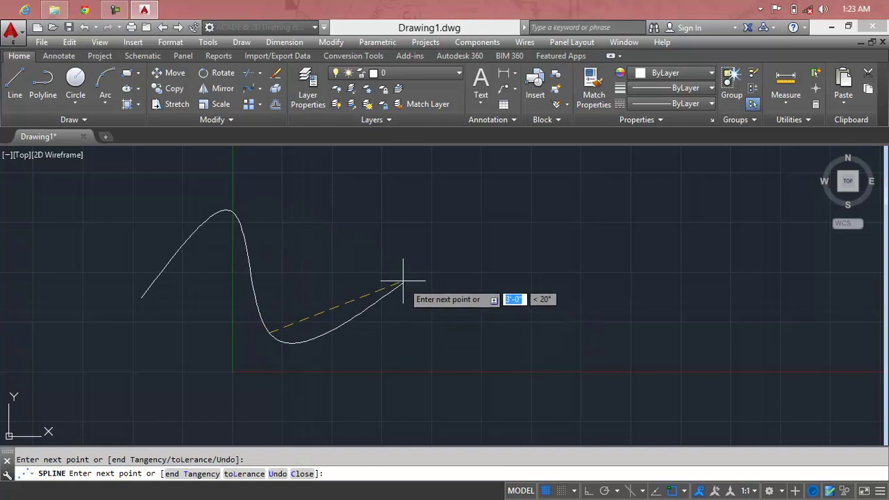
click(373, 224)
click(457, 326)
click(531, 219)
click(617, 303)
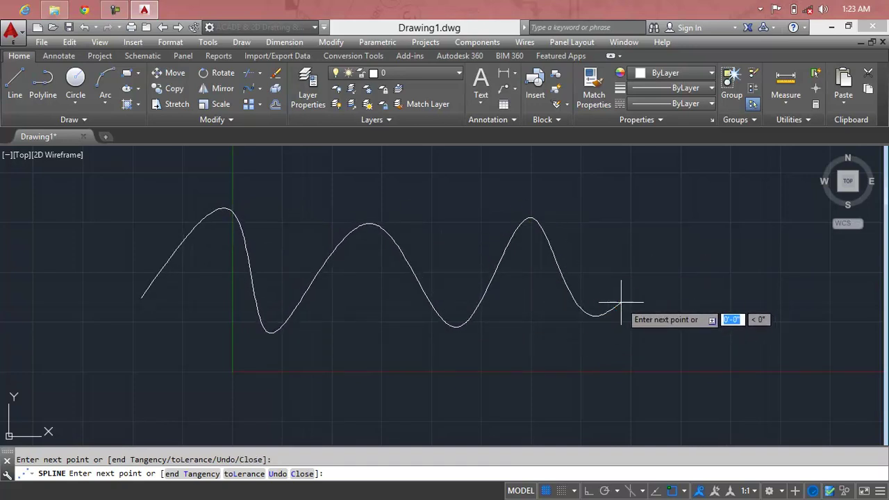
key(Escape)
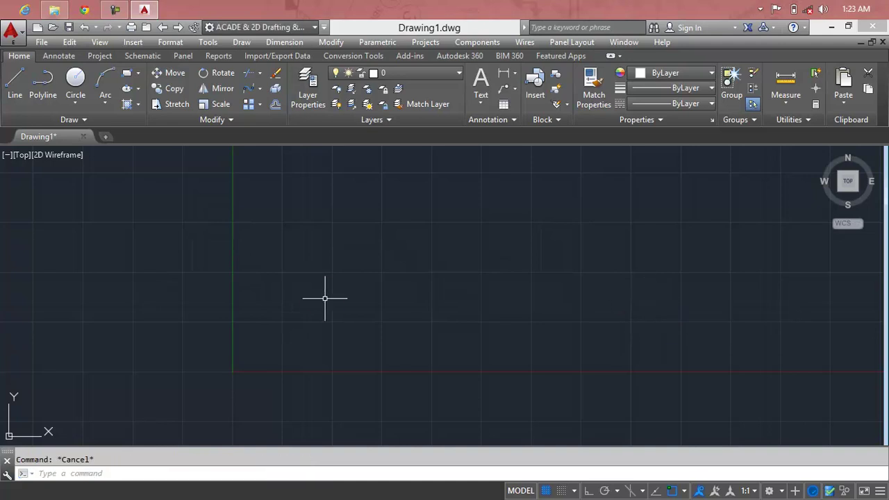
Draw a three-crest wavy spline through eight fit points
text(sp)
key(Return)
click(177, 322)
click(222, 233)
click(318, 307)
click(380, 239)
click(445, 320)
click(517, 238)
click(576, 348)
click(597, 316)
key(Return)
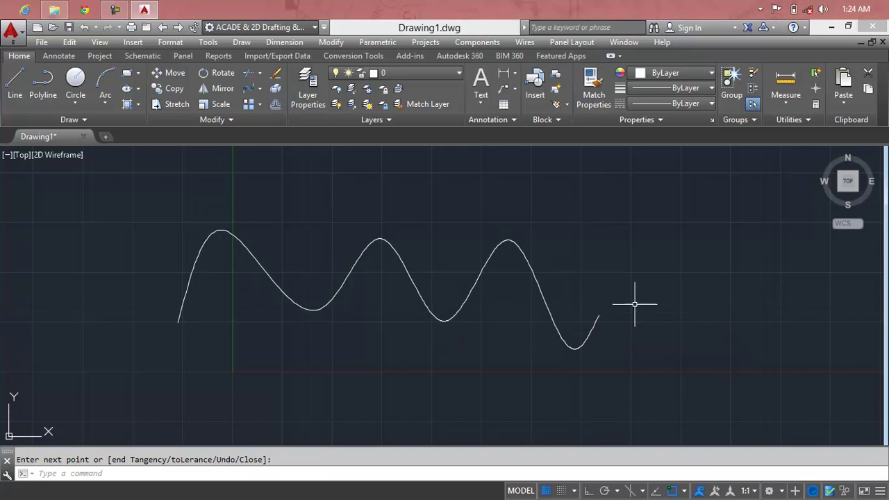
Draw a second spline to the right that peaks, then loops down into a long tail
key(Return)
click(642, 282)
click(696, 248)
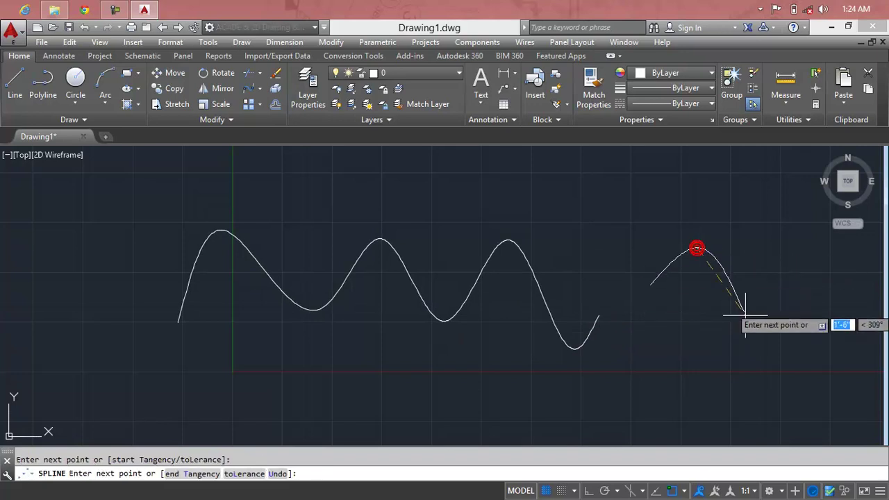
middle_drag(748, 331, 560, 300)
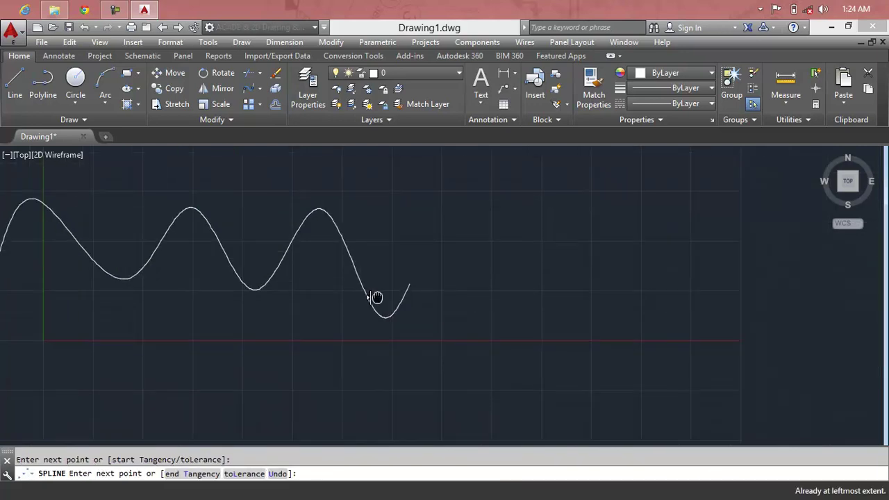
click(609, 318)
click(695, 212)
click(800, 316)
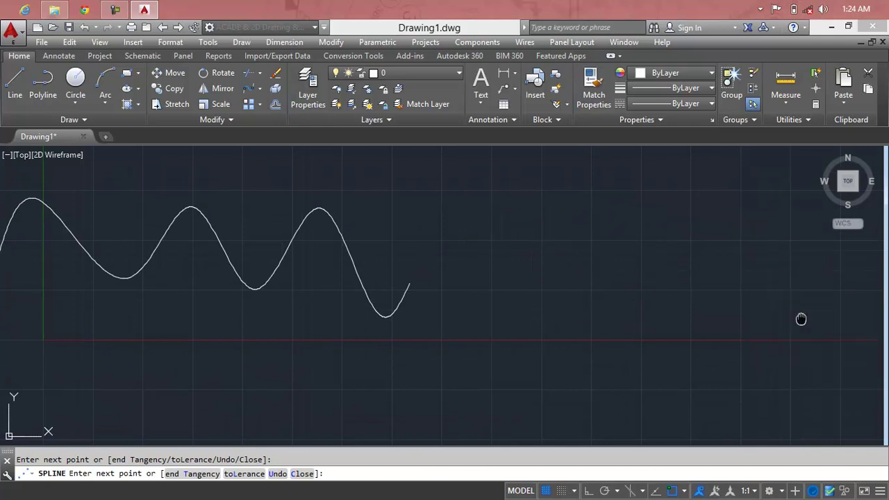
click(714, 399)
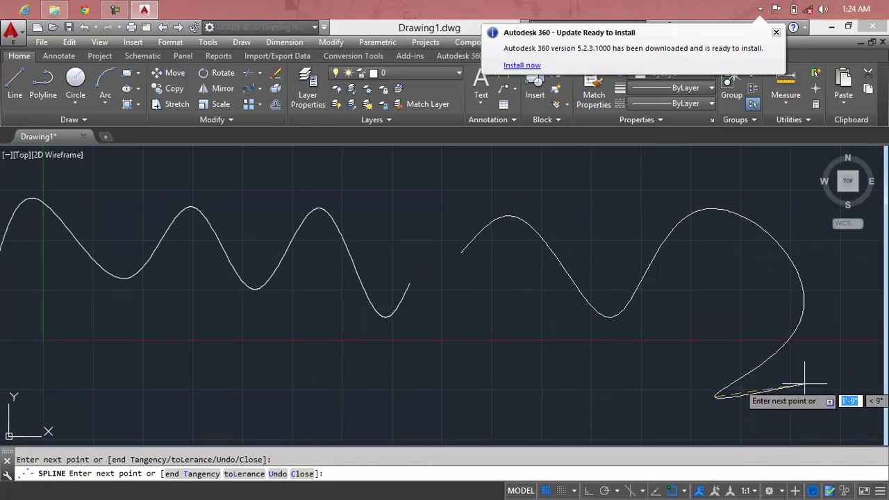
click(859, 391)
key(Return)
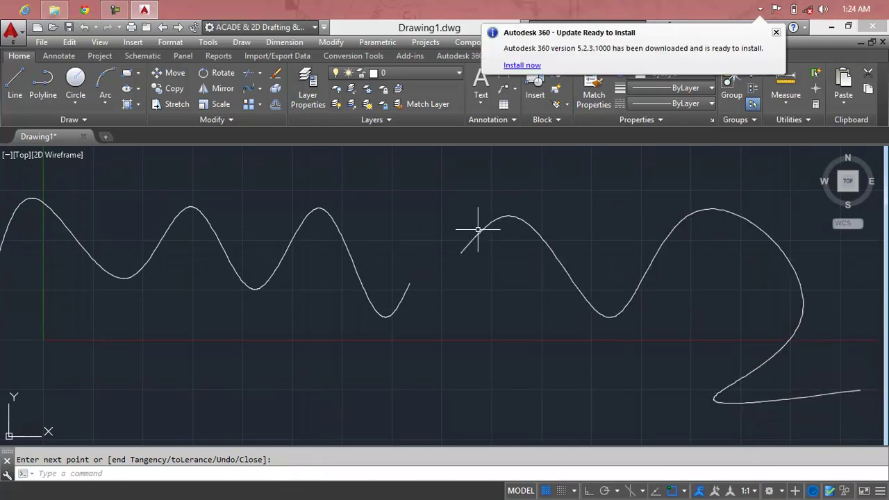
key(Escape)
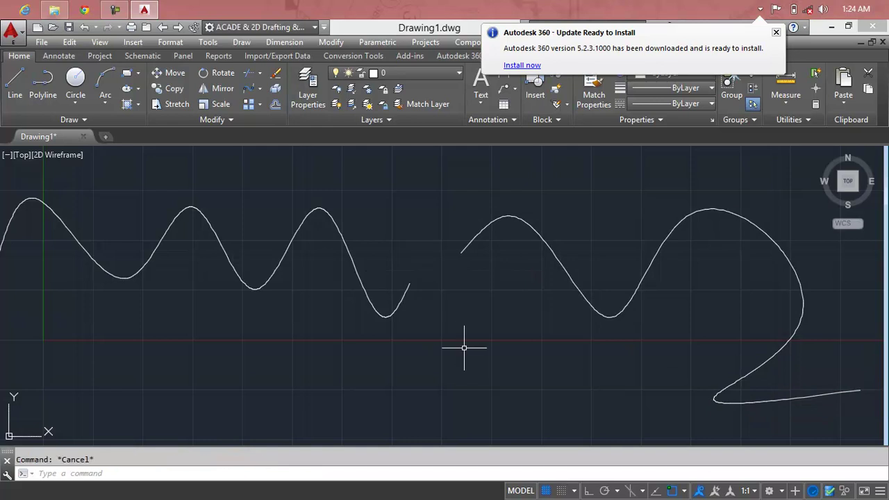
Add a blend curve joining the left wave's end to the right wave
click(261, 90)
click(272, 160)
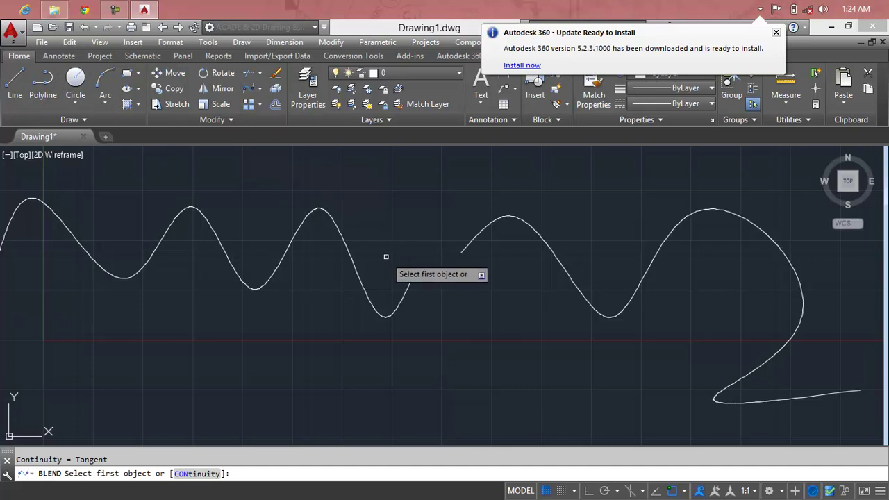
click(405, 292)
click(472, 240)
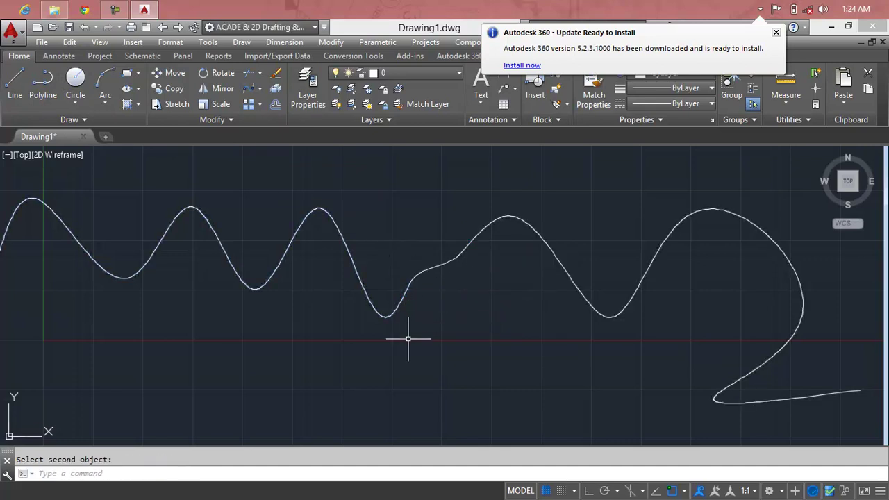
Blend the right spline's tail back to the left wave's start, then zoom to extents
middle_drag(522, 306, 576, 181)
middle_drag(774, 265, 740, 291)
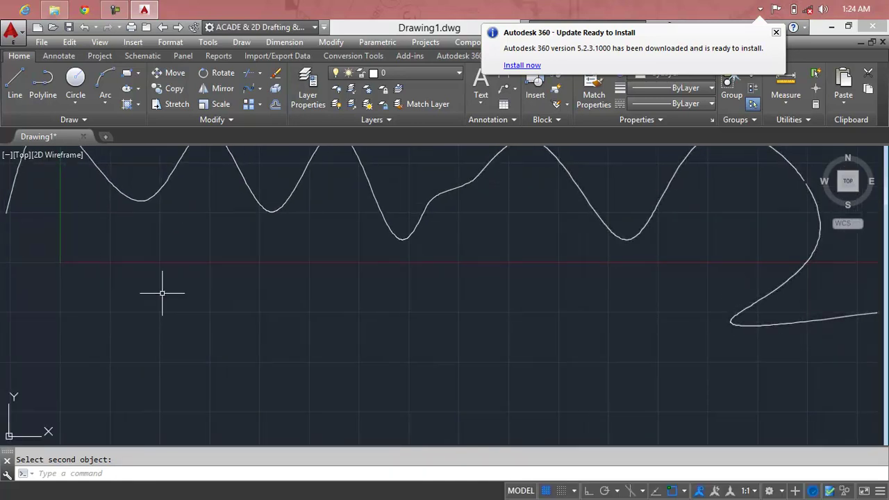
click(248, 89)
click(811, 319)
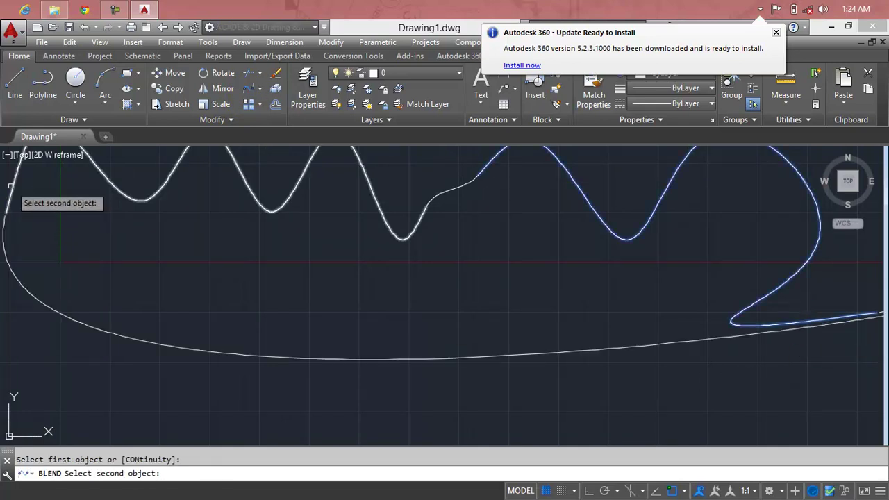
click(10, 185)
scroll(347, 330, down, 1)
middle_drag(426, 327, 412, 359)
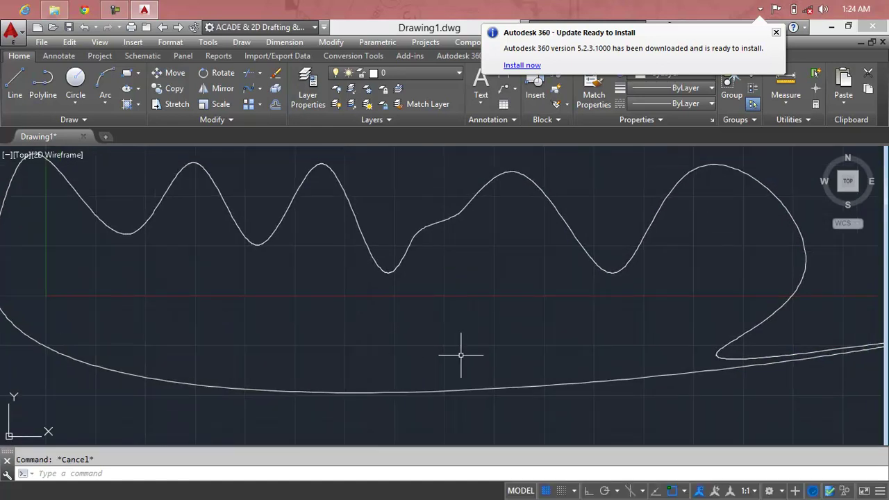
text(z)
key(Return)
text(e)
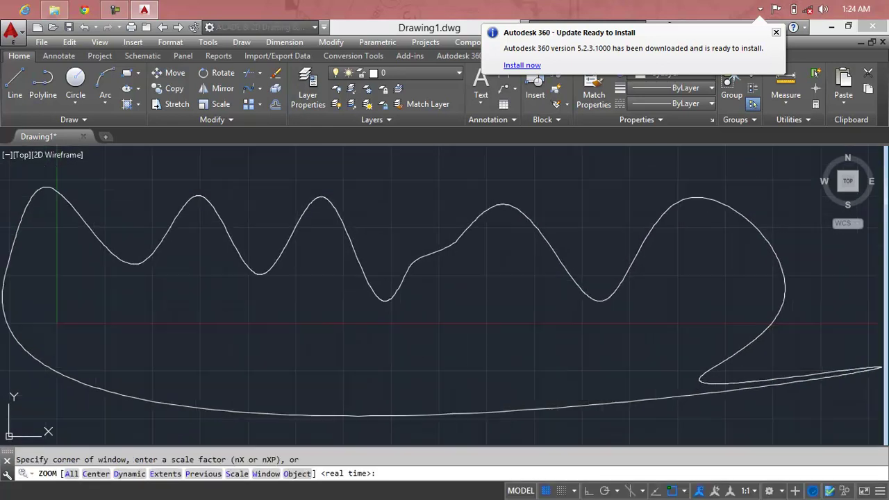
key(Return)
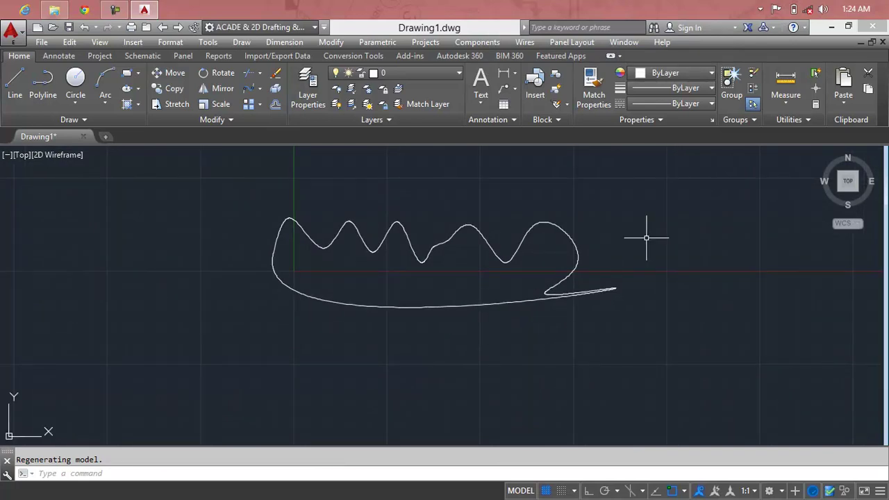
Select the bottom and middle blend curves to inspect them
click(666, 218)
key(Escape)
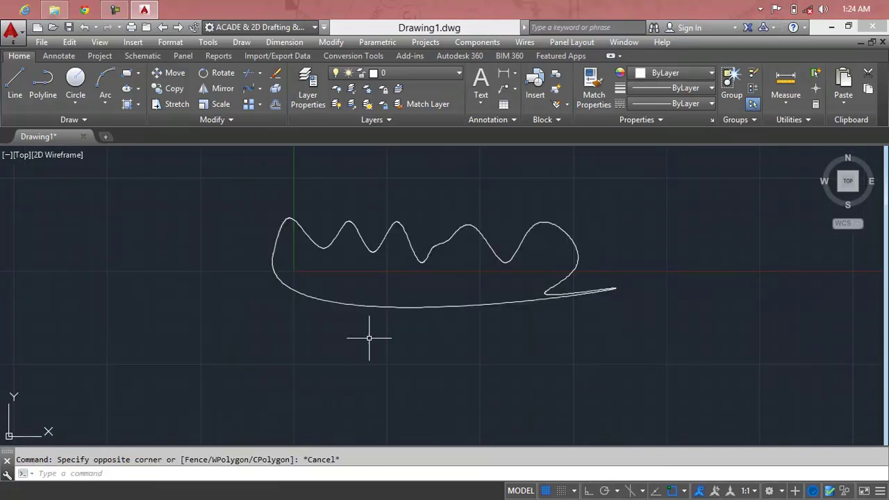
click(385, 306)
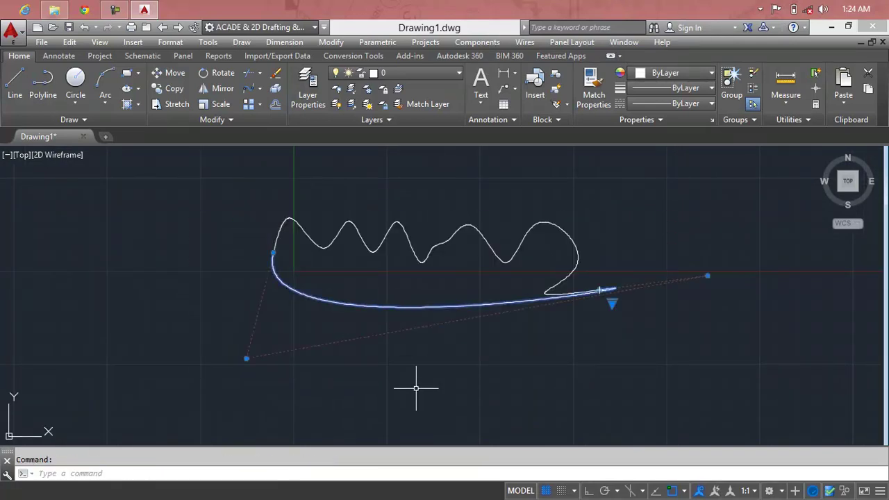
key(Escape)
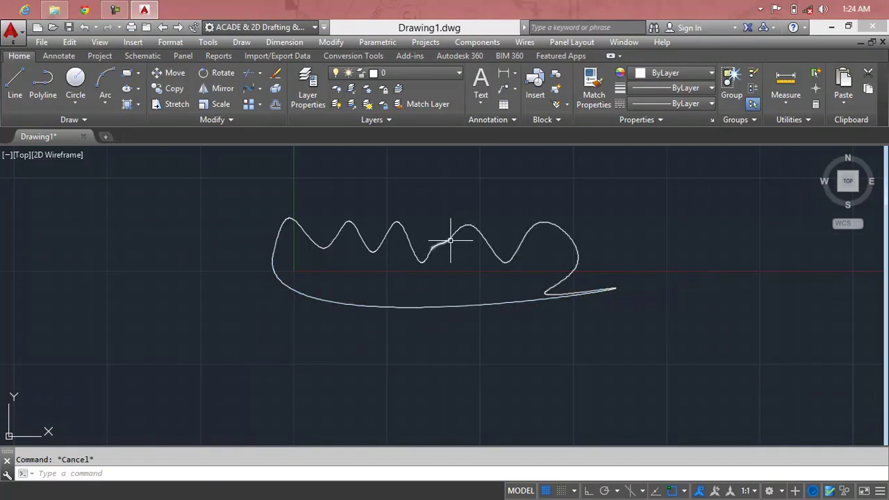
click(448, 241)
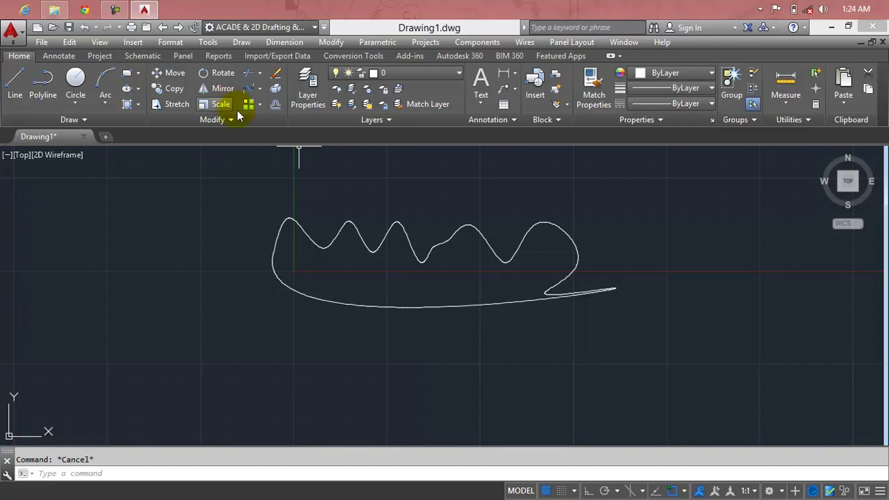
Use SPLINEEDIT Join on the bottom curve to merge all waves and blends into one spline
click(163, 122)
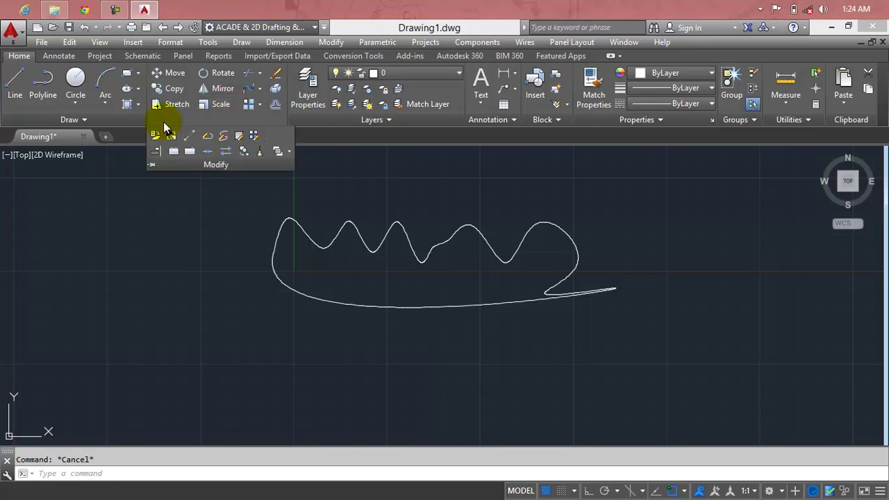
click(231, 144)
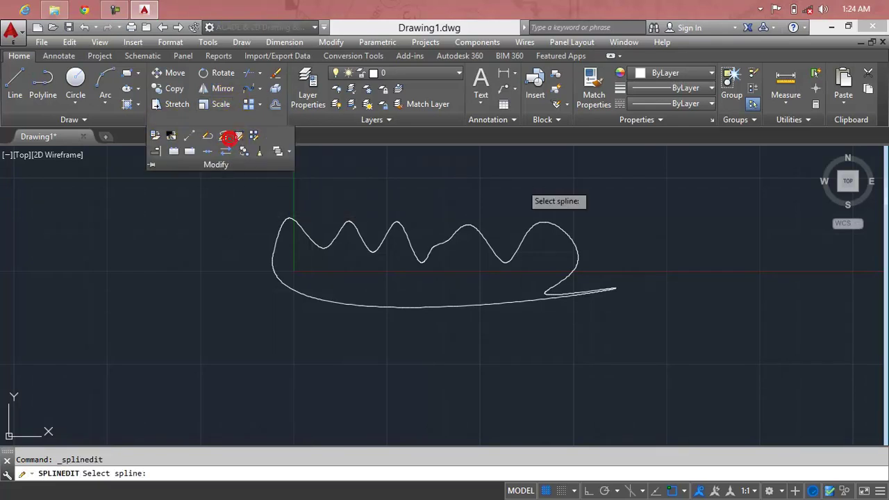
click(694, 189)
click(225, 362)
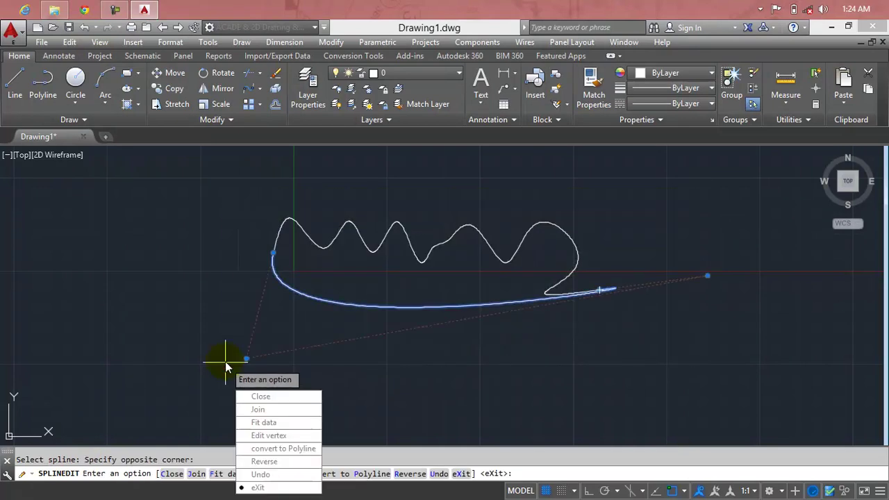
click(258, 408)
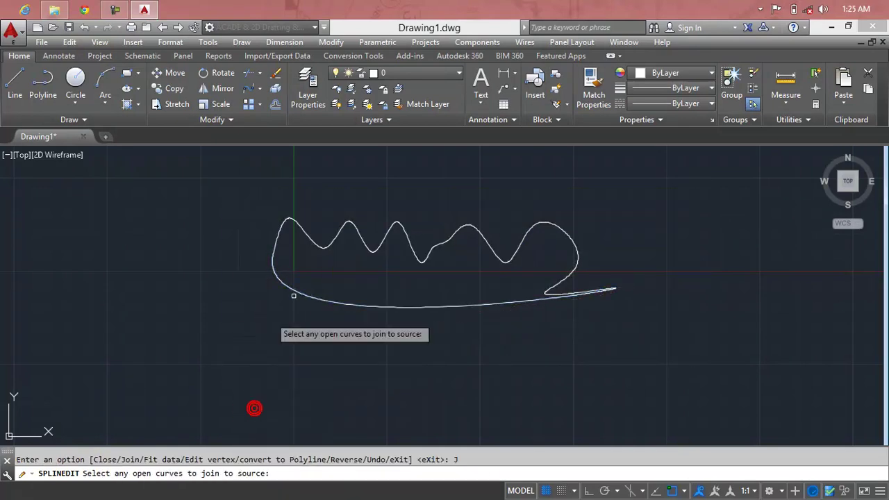
click(696, 172)
click(154, 395)
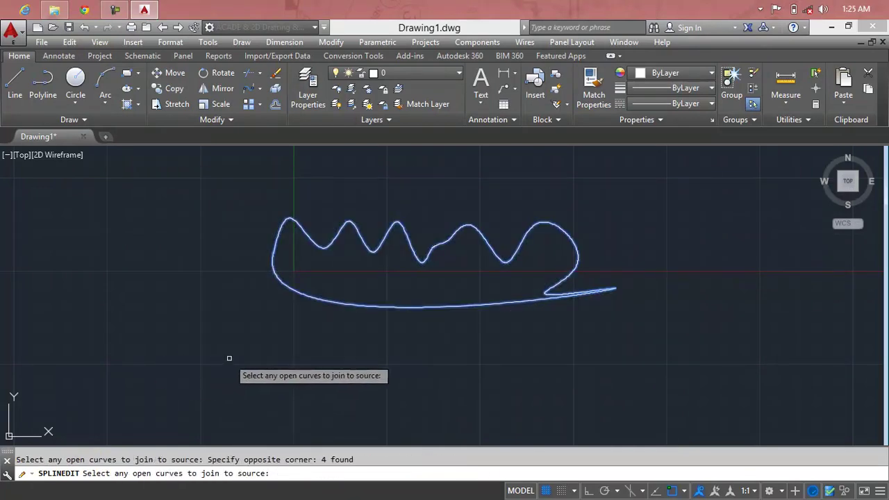
key(Return)
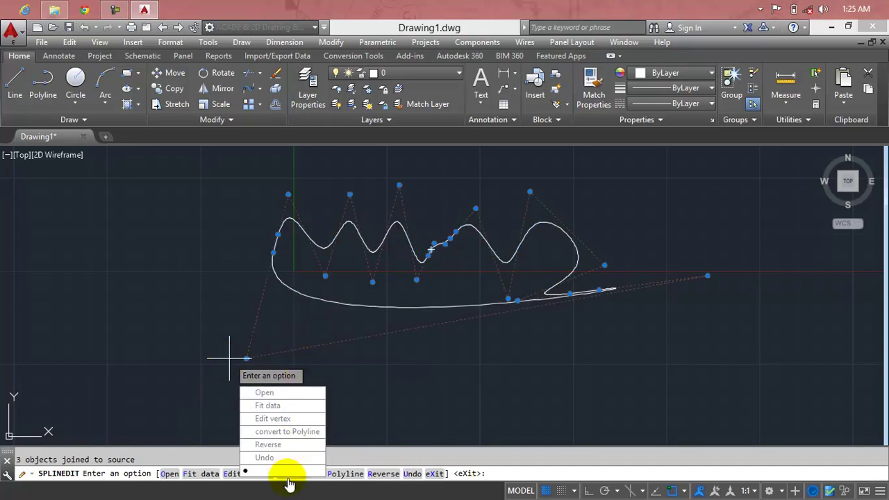
click(286, 470)
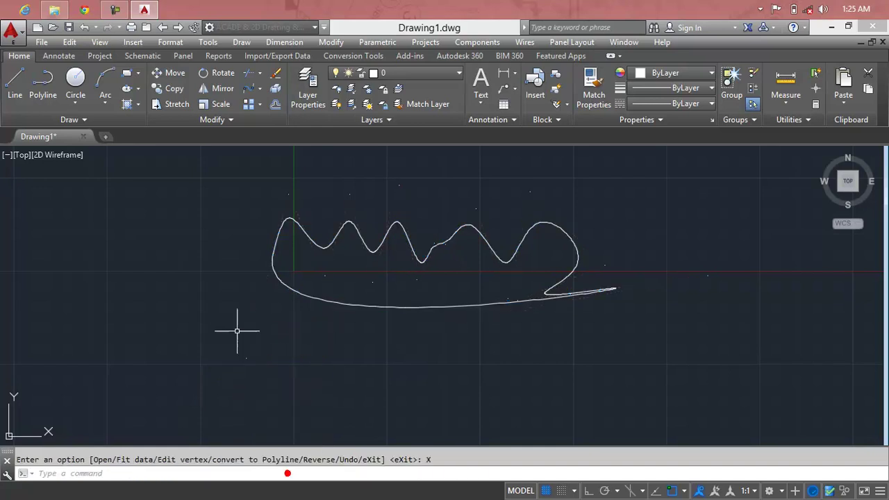
Select the joined spline to confirm it is a single object, then deselect it
click(306, 237)
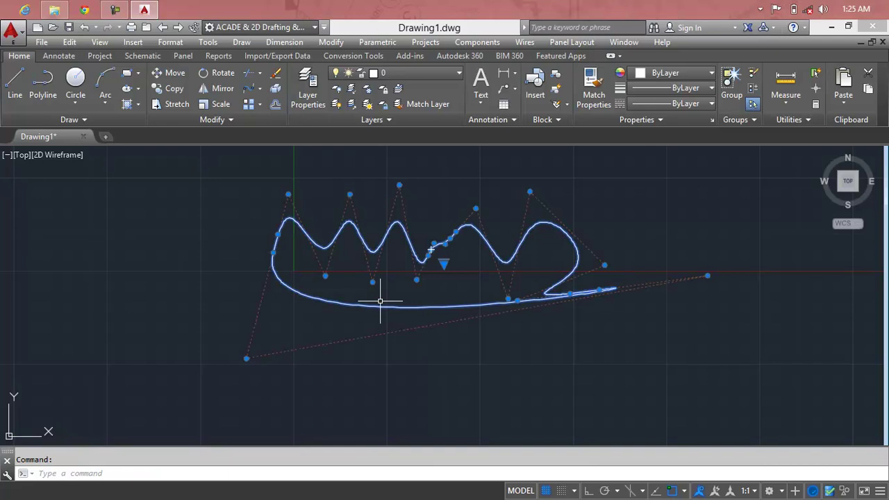
click(350, 195)
key(Escape)
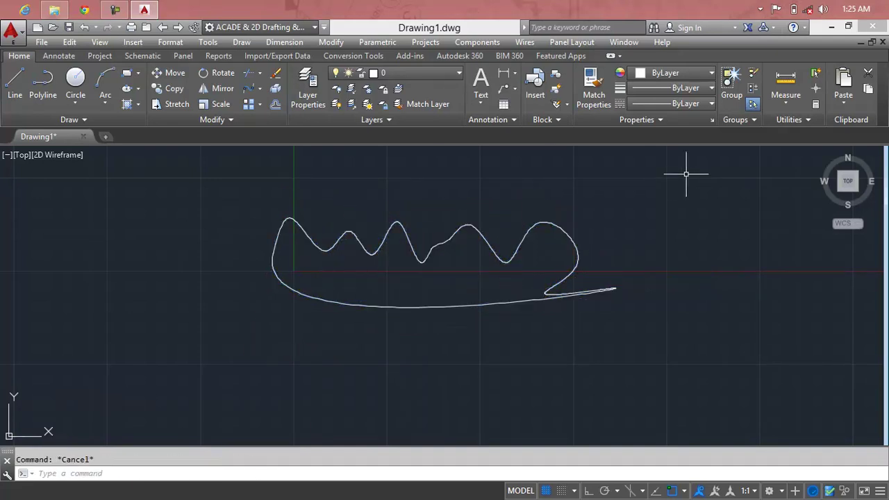
Window-select the single hooked wave spline and delete it
click(686, 174)
click(546, 297)
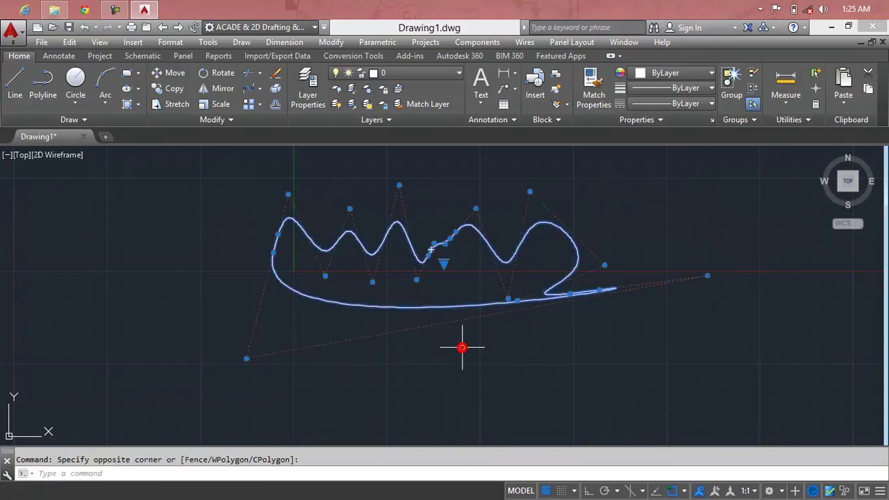
key(Delete)
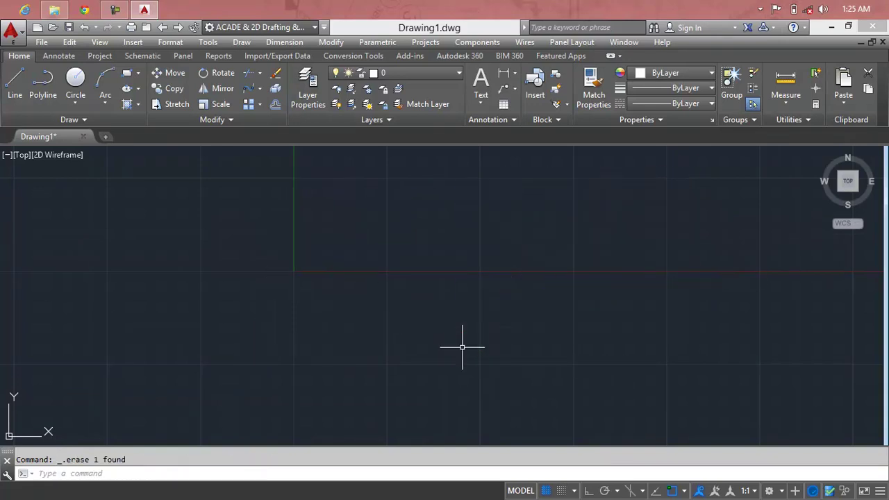